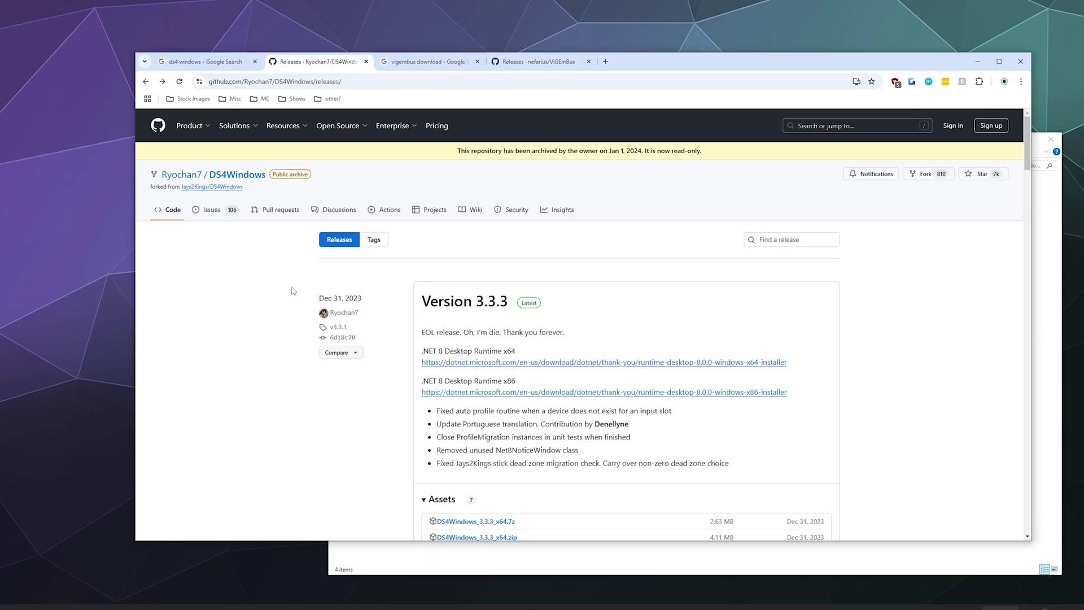
Step: Revisit the DS4Windows search results, then return to the DS4Windows releases page
{"action": "scroll", "coordinate": [294, 296], "scroll_direction": "down", "scroll_amount": 2}
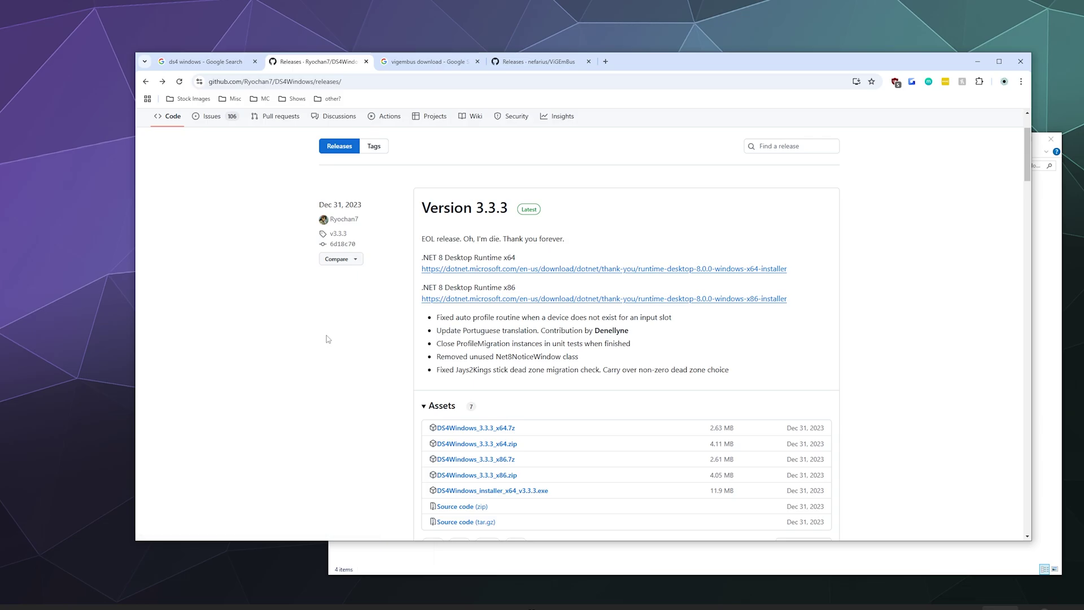
{"action": "left_click", "coordinate": [193, 68]}
{"action": "scroll", "coordinate": [325, 198], "scroll_direction": "up", "scroll_amount": 2}
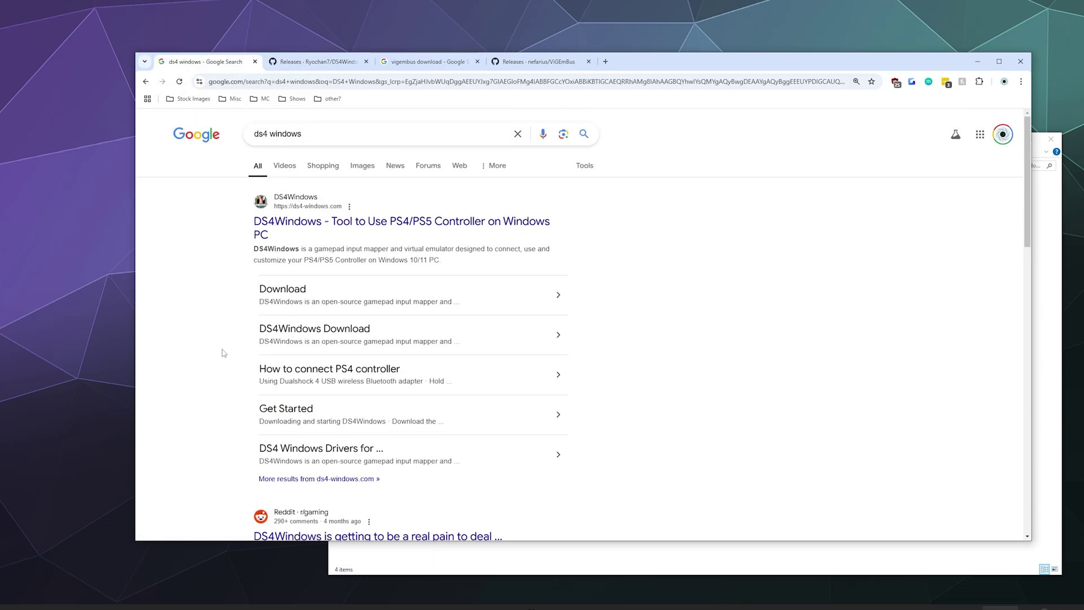
{"action": "scroll", "coordinate": [233, 254], "scroll_direction": "down", "scroll_amount": 5}
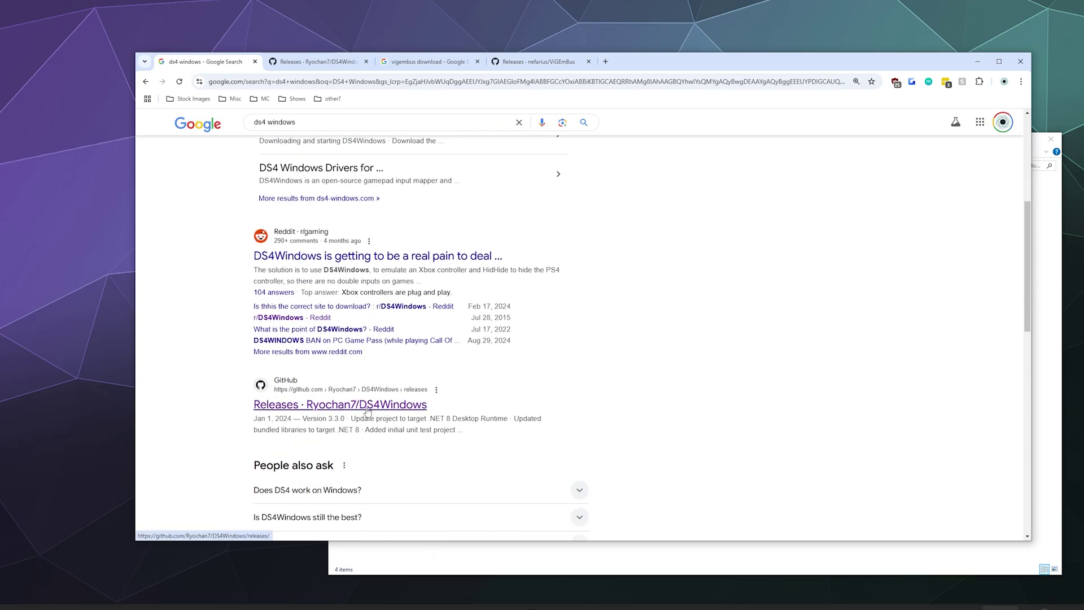
{"action": "scroll", "coordinate": [217, 305], "scroll_direction": "up", "scroll_amount": 4}
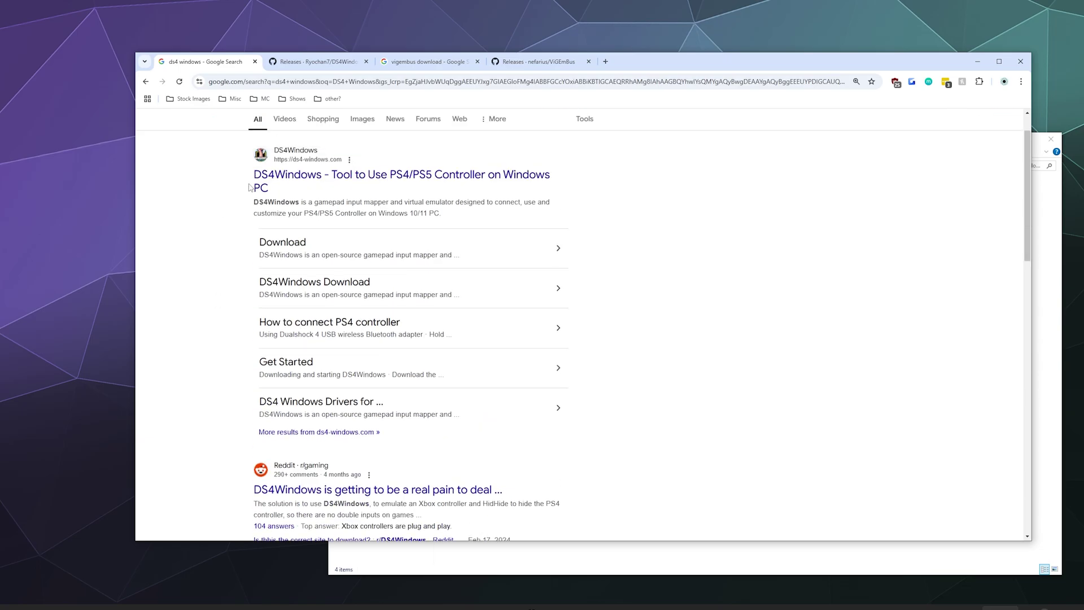
{"action": "scroll", "coordinate": [257, 212], "scroll_direction": "down", "scroll_amount": 4}
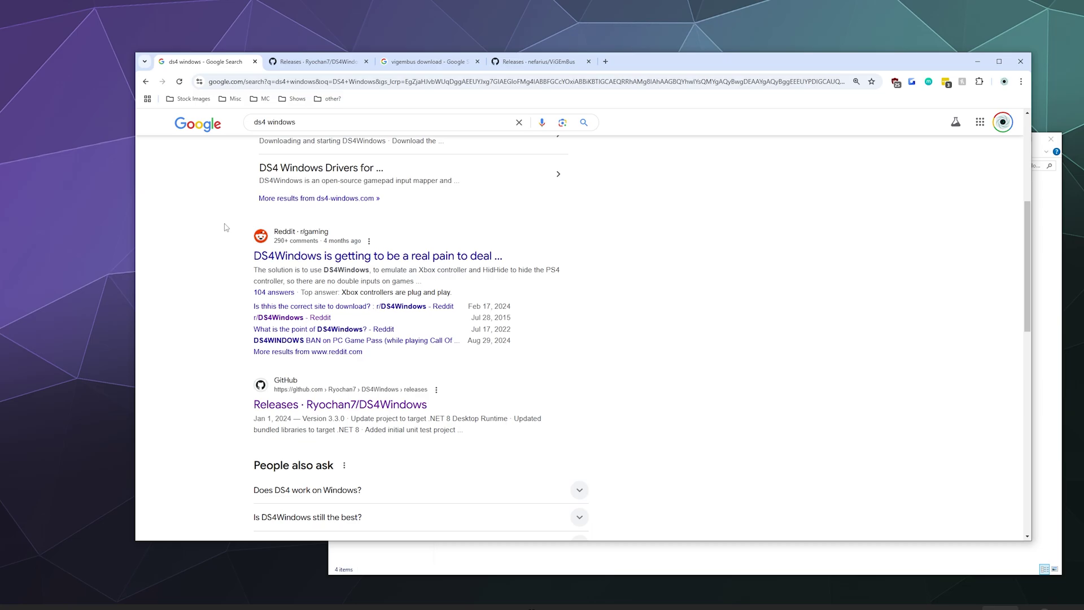
{"action": "left_click", "coordinate": [318, 61]}
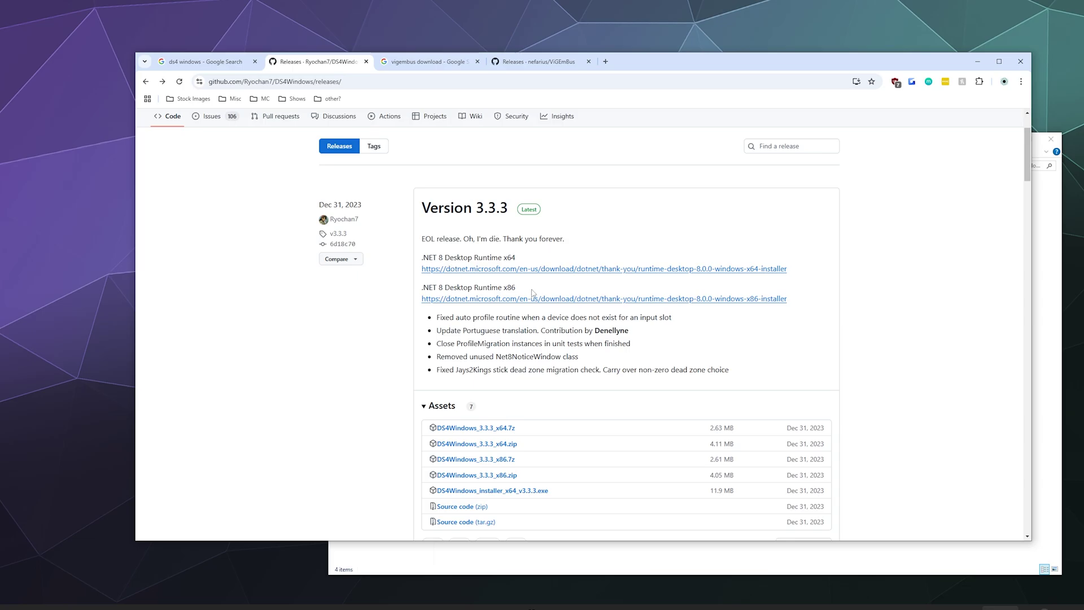
Step: From the vigembus download search, open the nefarius/ViGEmBus releases page showing Setup 1.22.0
{"action": "left_click", "coordinate": [429, 62]}
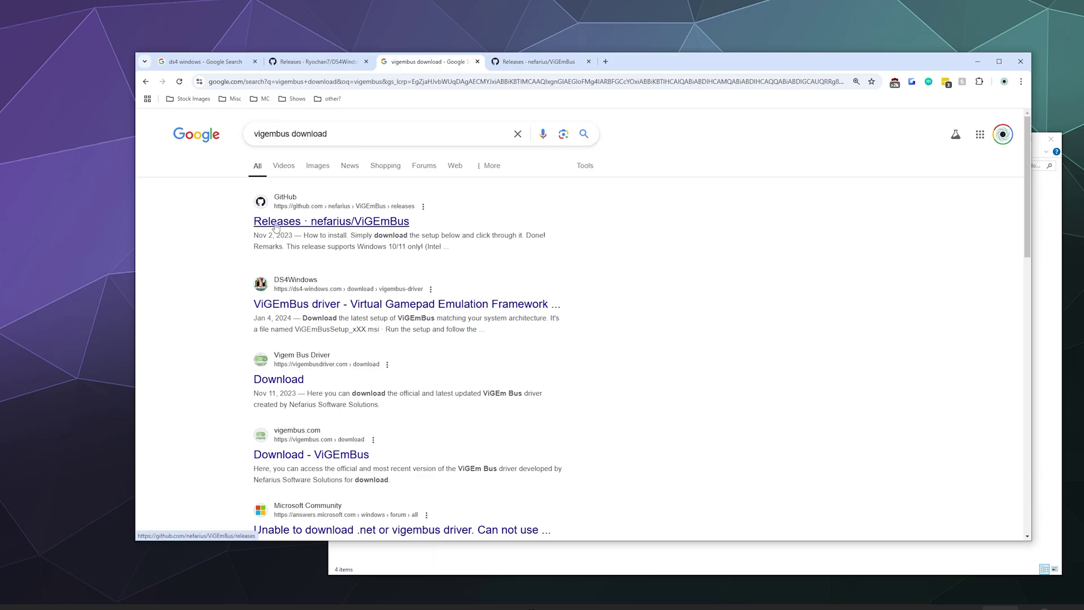
{"action": "left_click", "coordinate": [321, 226]}
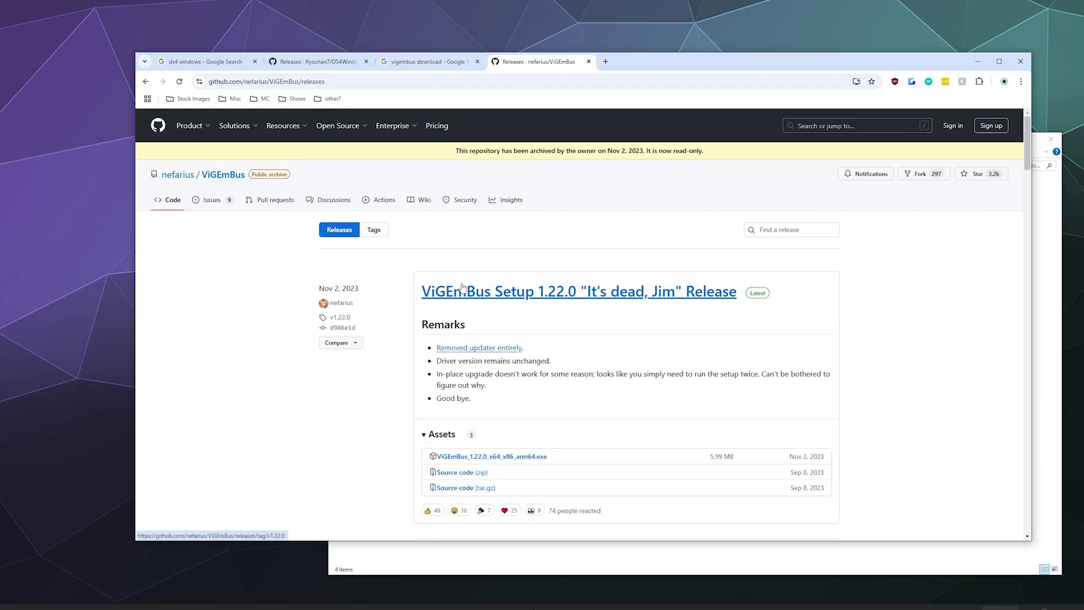
{"action": "scroll", "coordinate": [462, 282], "scroll_direction": "down", "scroll_amount": 1}
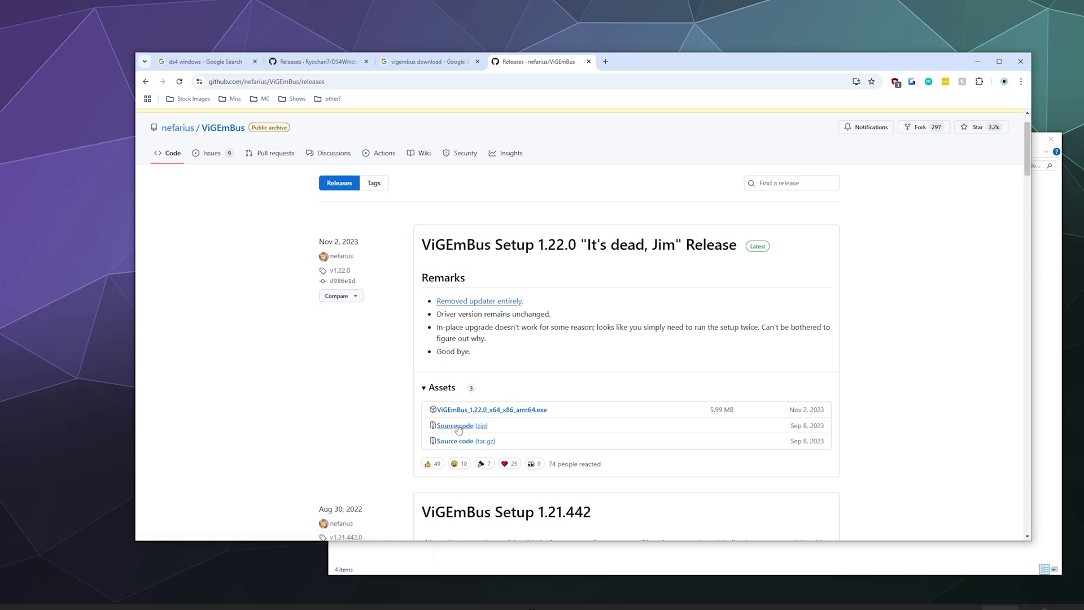
{"action": "scroll", "coordinate": [235, 334], "scroll_direction": "up", "scroll_amount": 1}
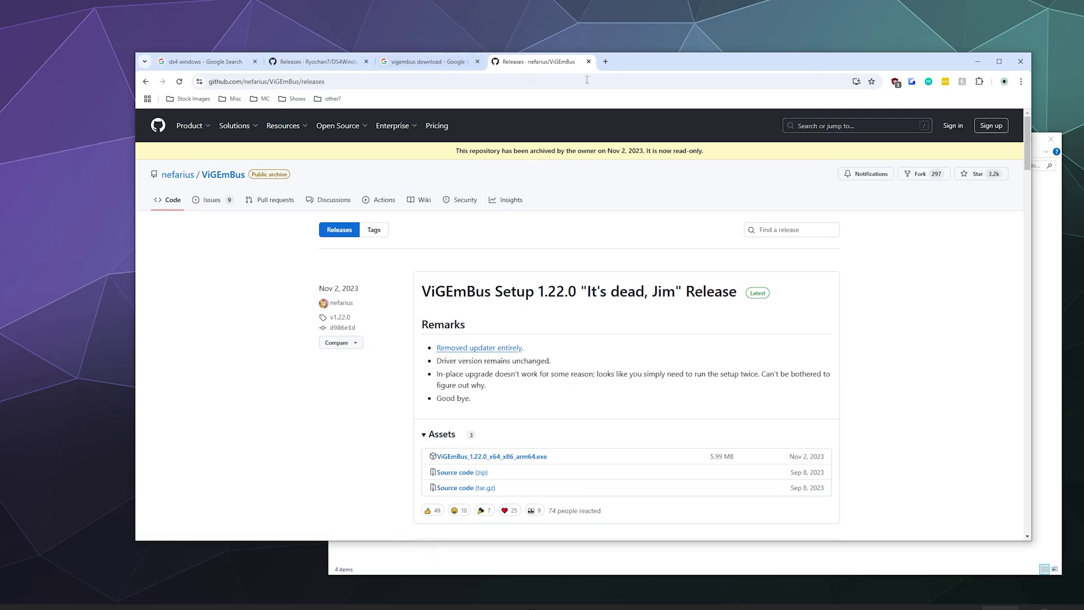
Step: Bring the DS4 Windows HID HIDE folder forward and review the four downloaded files
{"action": "left_click", "coordinate": [1044, 219]}
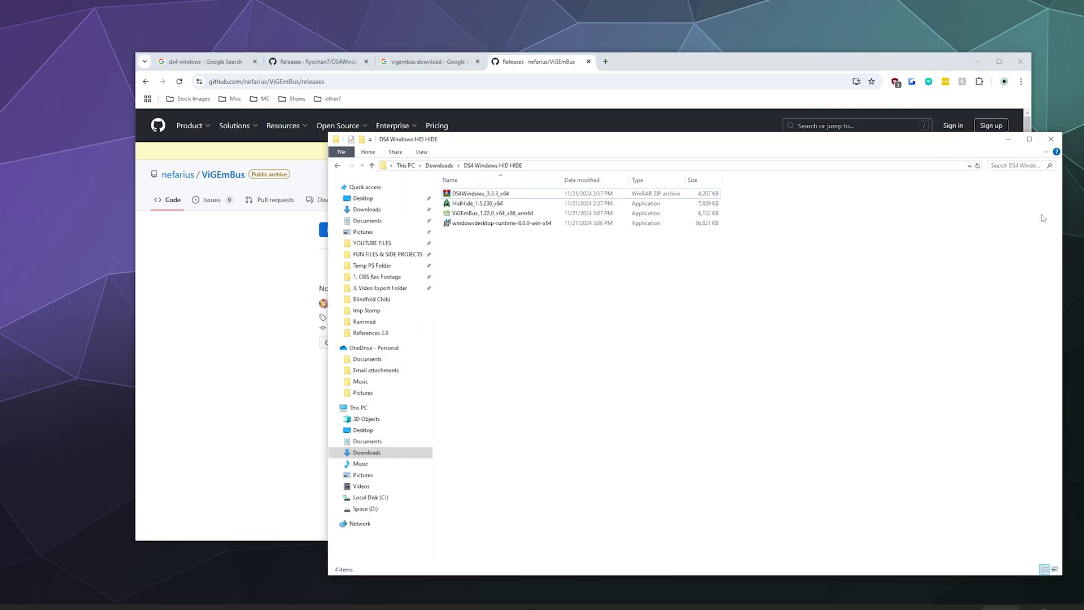
{"action": "left_click_drag", "start_coordinate": [532, 145], "coordinate": [449, 120]}
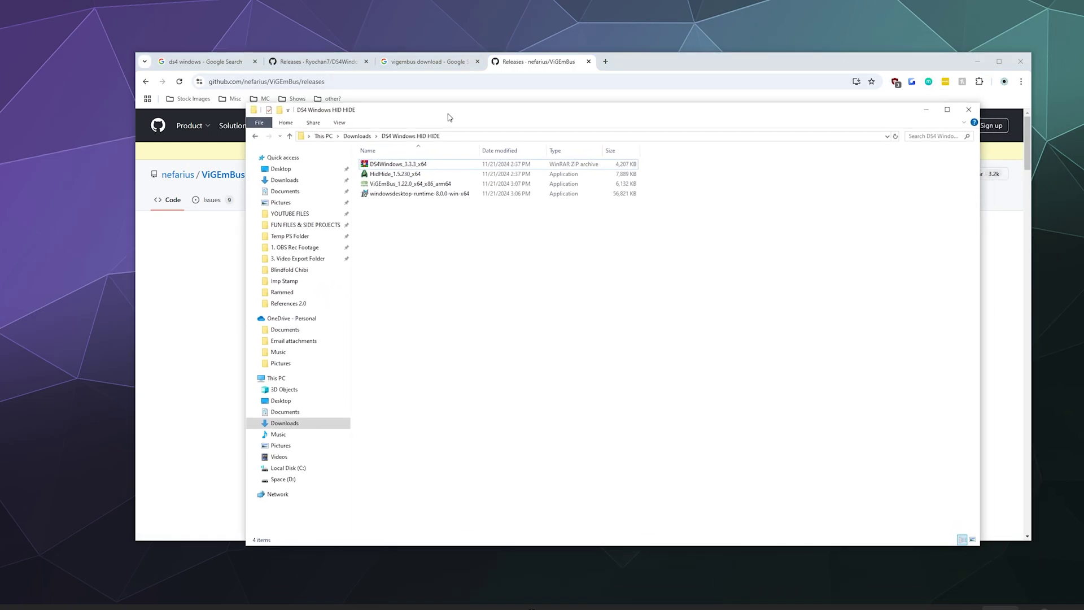
{"action": "left_click", "coordinate": [387, 197]}
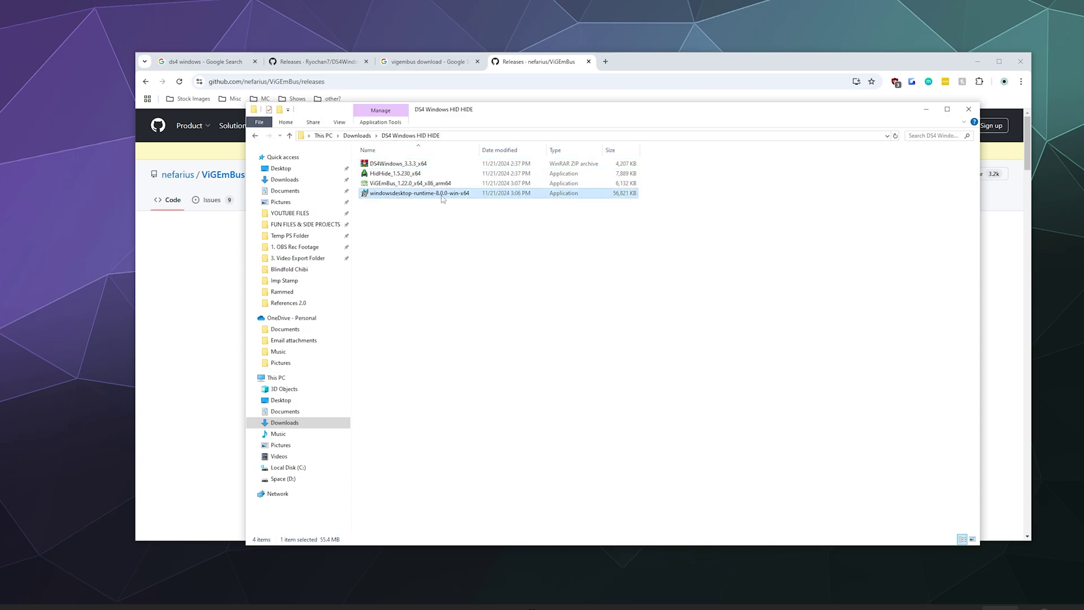
{"action": "left_click", "coordinate": [395, 187]}
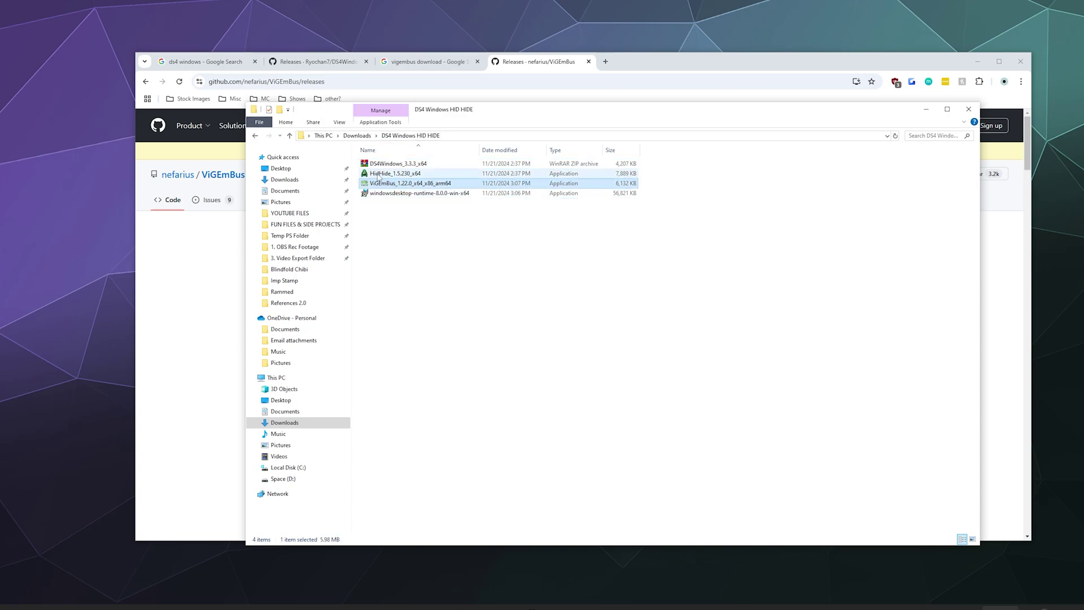
{"action": "left_click", "coordinate": [378, 176]}
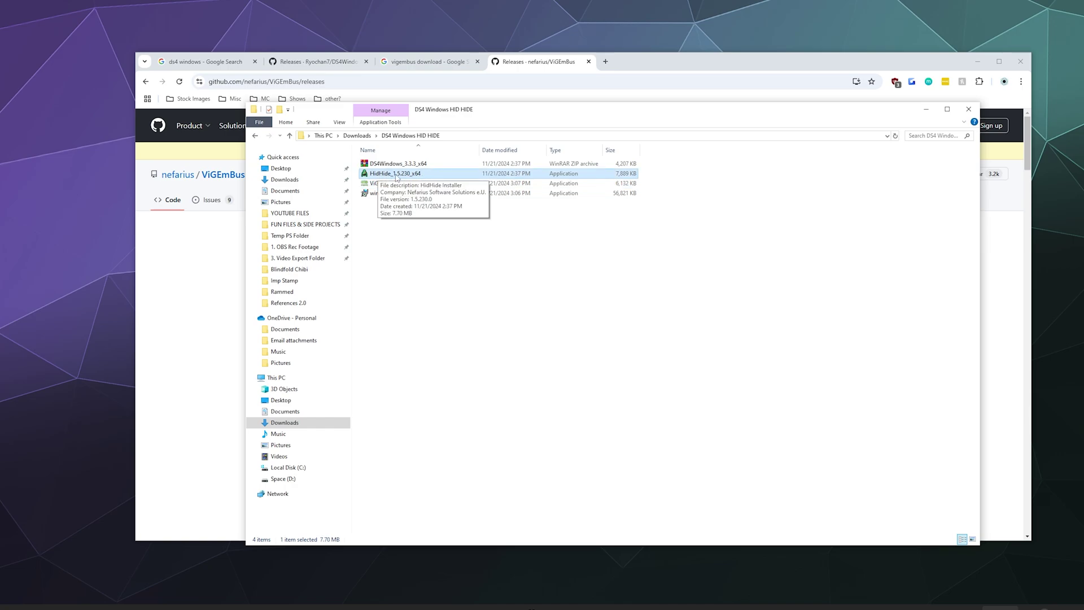
{"action": "left_click", "coordinate": [365, 165]}
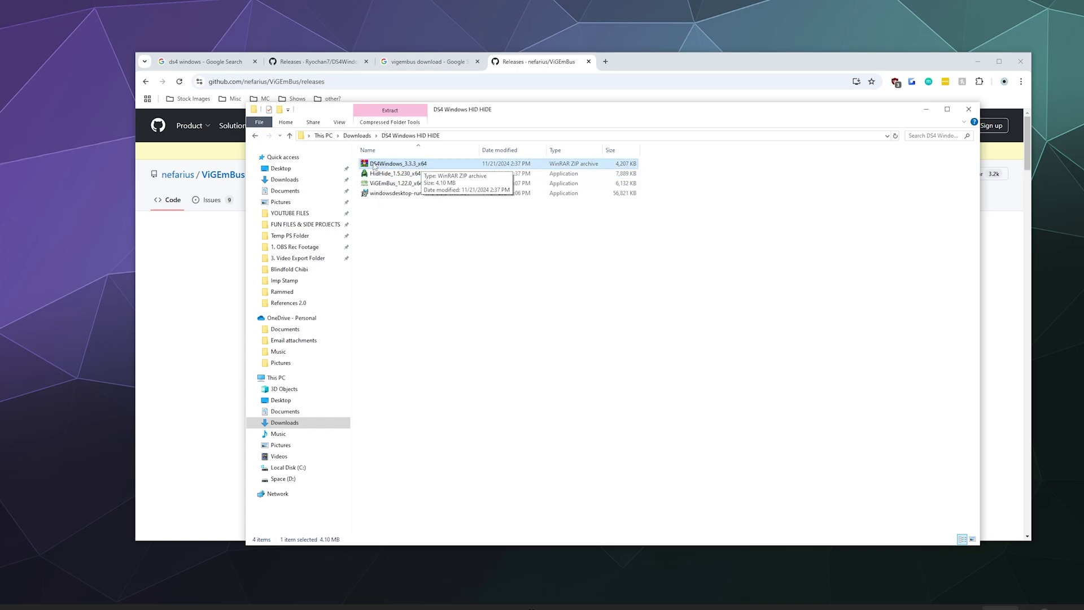
{"action": "right_click", "coordinate": [422, 164]}
Step: Extract the DS4Windows_3.3.3_x64 archive with 7-Zip into a DS4Windows_3.3.3_x64 folder
{"action": "left_click", "coordinate": [389, 286]}
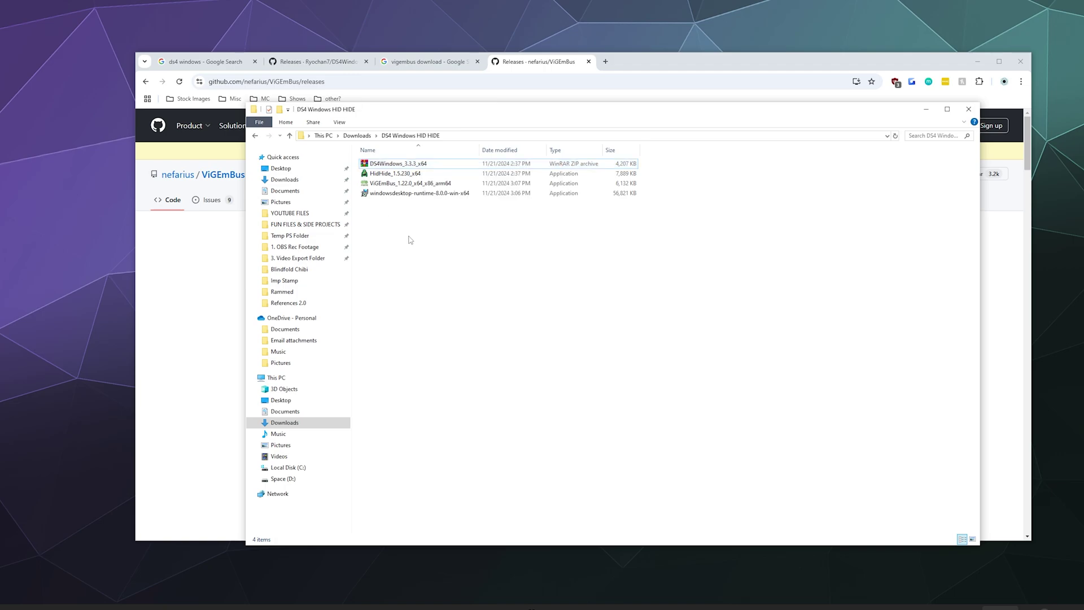
{"action": "right_click", "coordinate": [393, 168]}
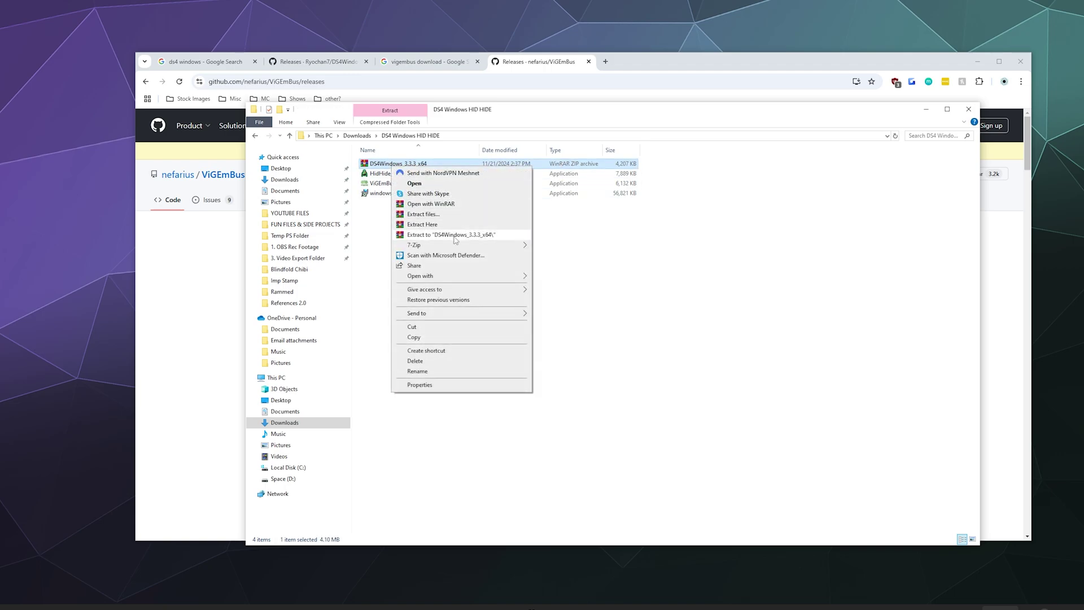
{"action": "mouse_move", "coordinate": [444, 245]}
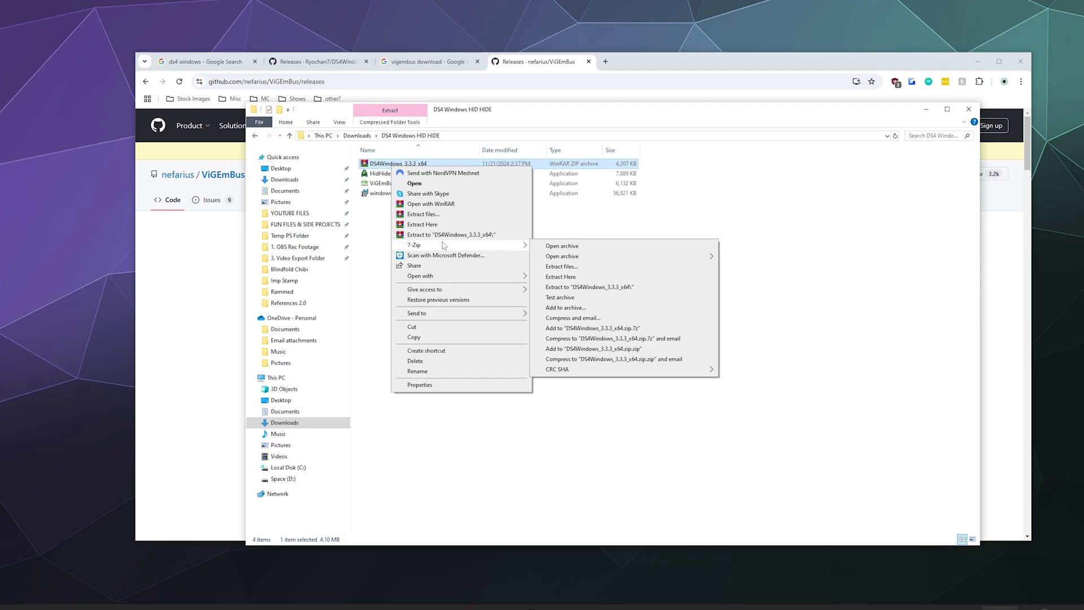
{"action": "left_click", "coordinate": [609, 288]}
Step: Open the extracted DS4Windows folder and select the DS4Windows application
{"action": "double_click", "coordinate": [373, 165]}
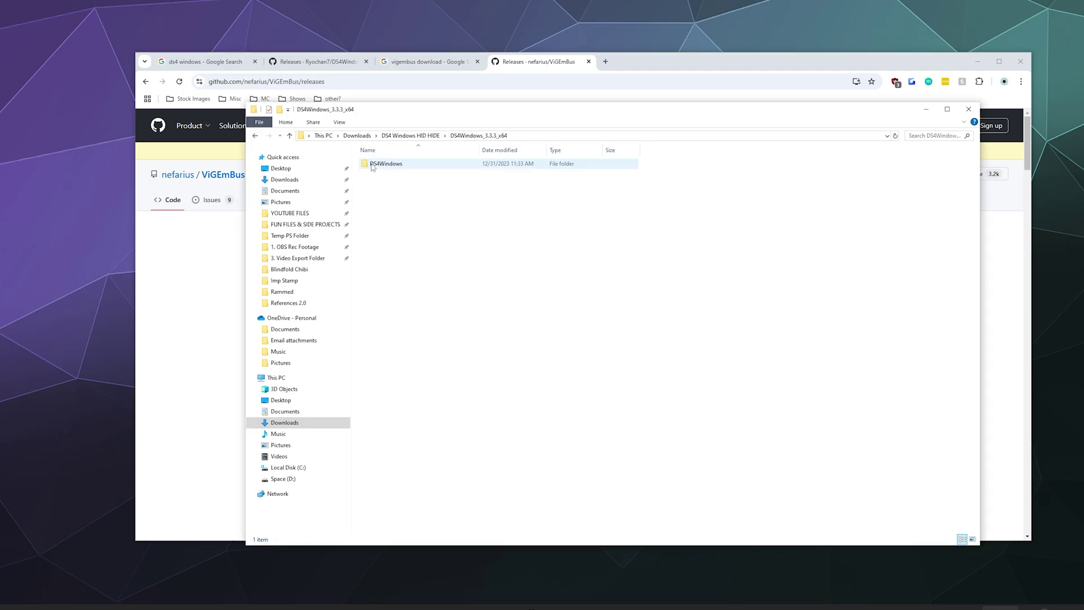
{"action": "double_click", "coordinate": [372, 165]}
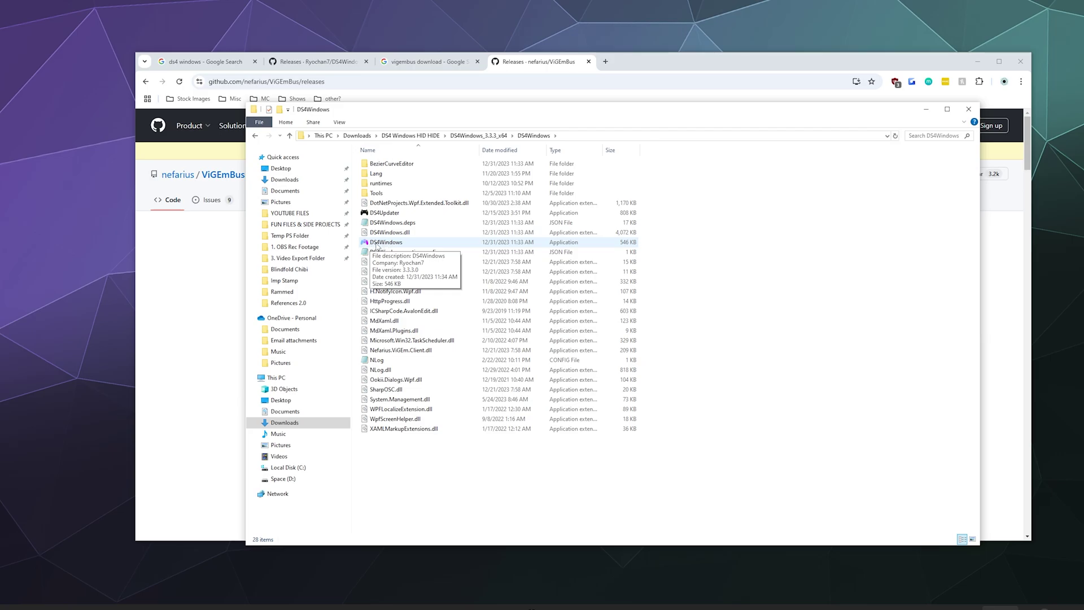
{"action": "left_click", "coordinate": [378, 245]}
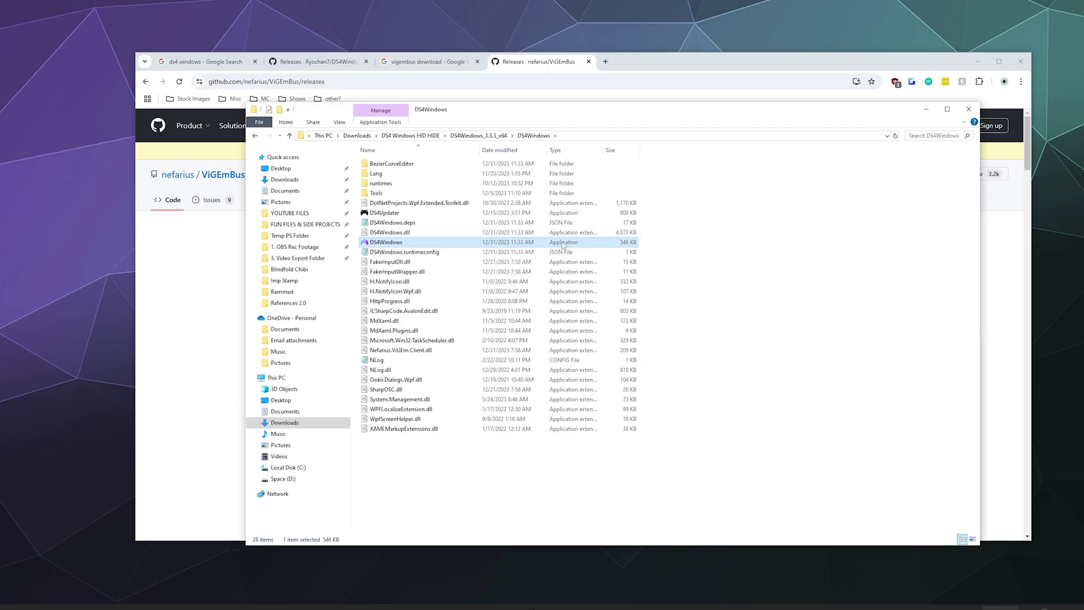
Step: Launch DS4Windows.exe and shift the Save Where prompt slightly right
{"action": "double_click", "coordinate": [451, 244]}
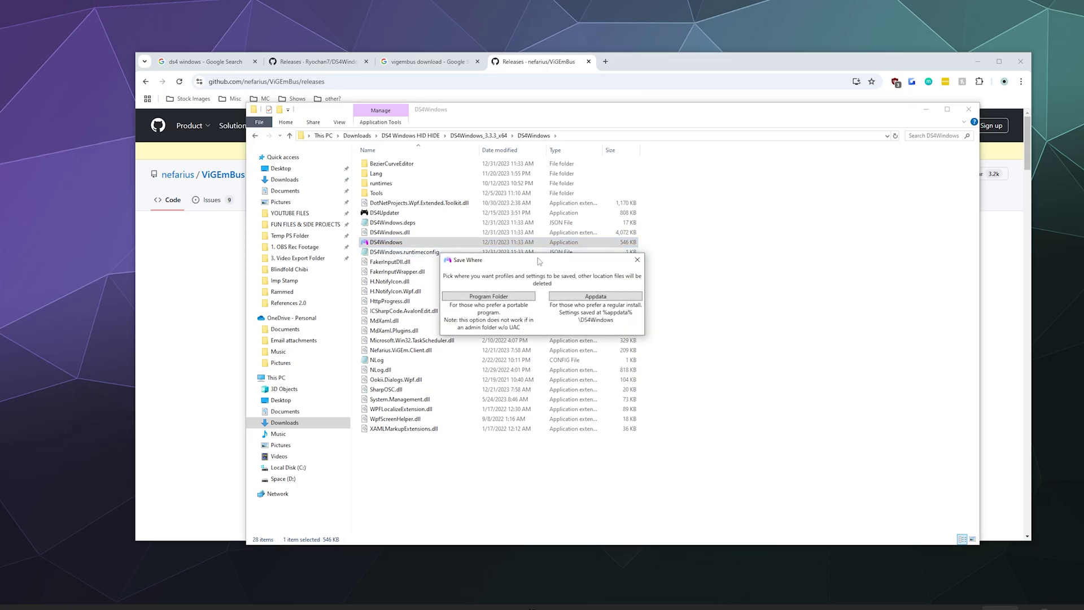
{"action": "left_click_drag", "start_coordinate": [539, 261], "coordinate": [569, 270]}
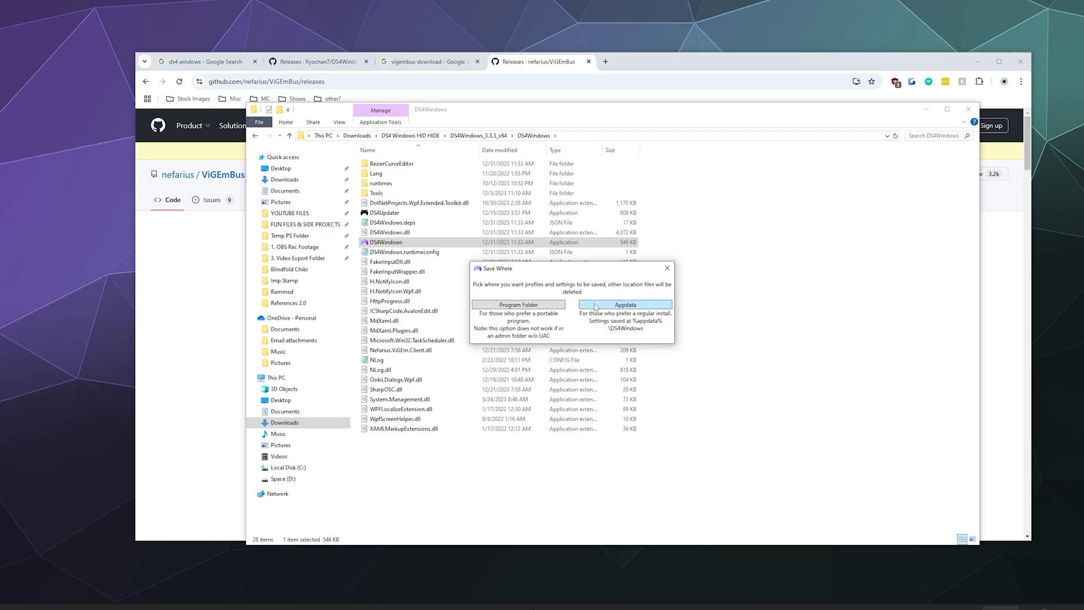
Step: Save profiles and settings in the Program Folder, then centre the First Launch window
{"action": "left_click", "coordinate": [532, 307]}
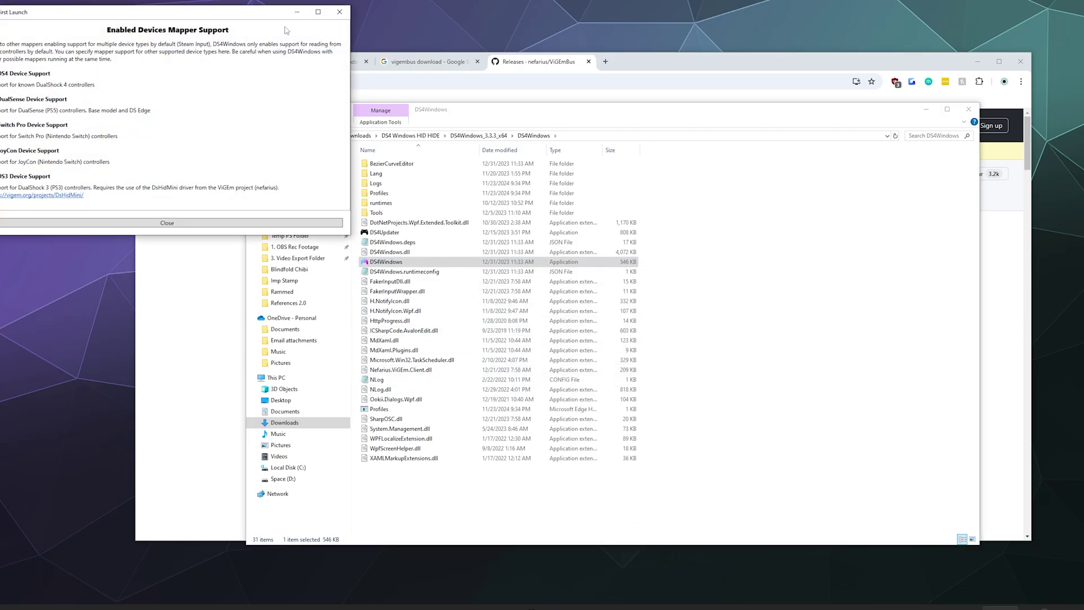
{"action": "left_click_drag", "start_coordinate": [271, 15], "coordinate": [711, 188]}
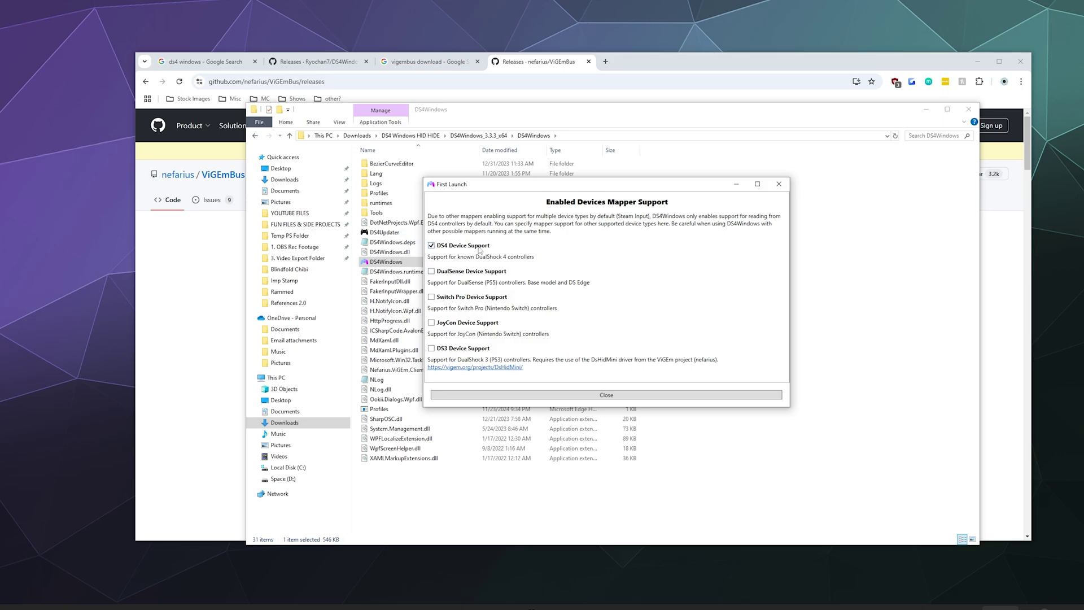
Step: Dismiss the first-launch notice, centre DS4Windows, and read through and finish the welcome guide
{"action": "left_click", "coordinate": [608, 396]}
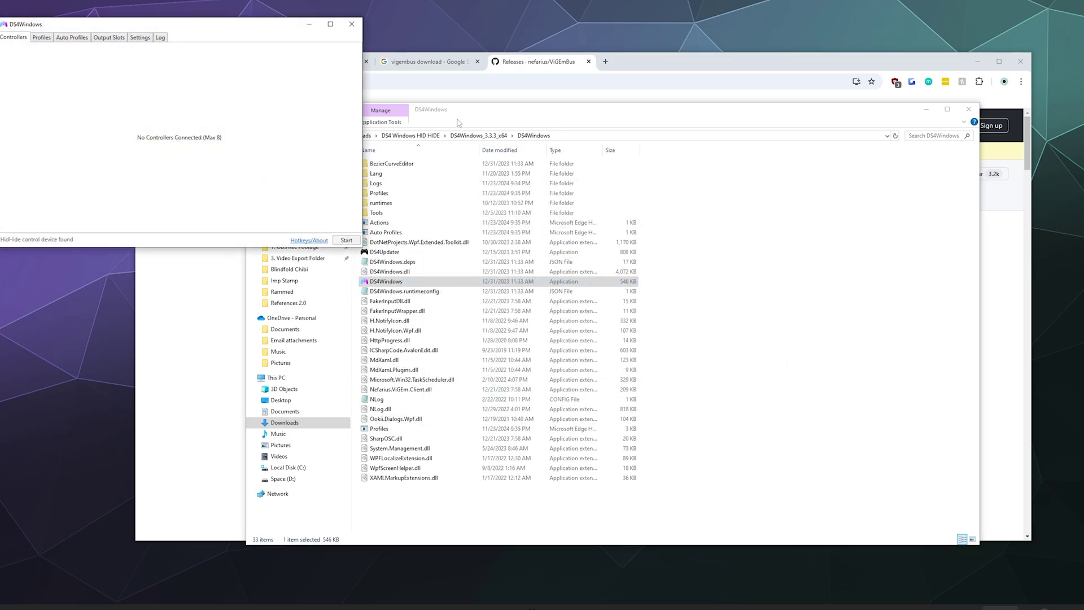
{"action": "left_click_drag", "start_coordinate": [255, 30], "coordinate": [659, 198]}
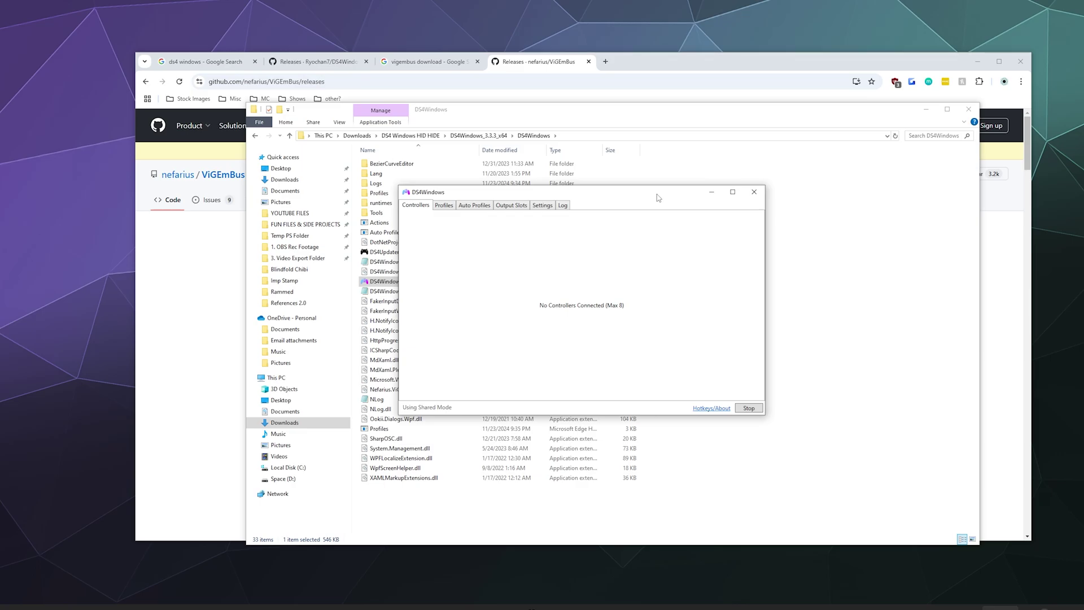
{"action": "left_click", "coordinate": [543, 205]}
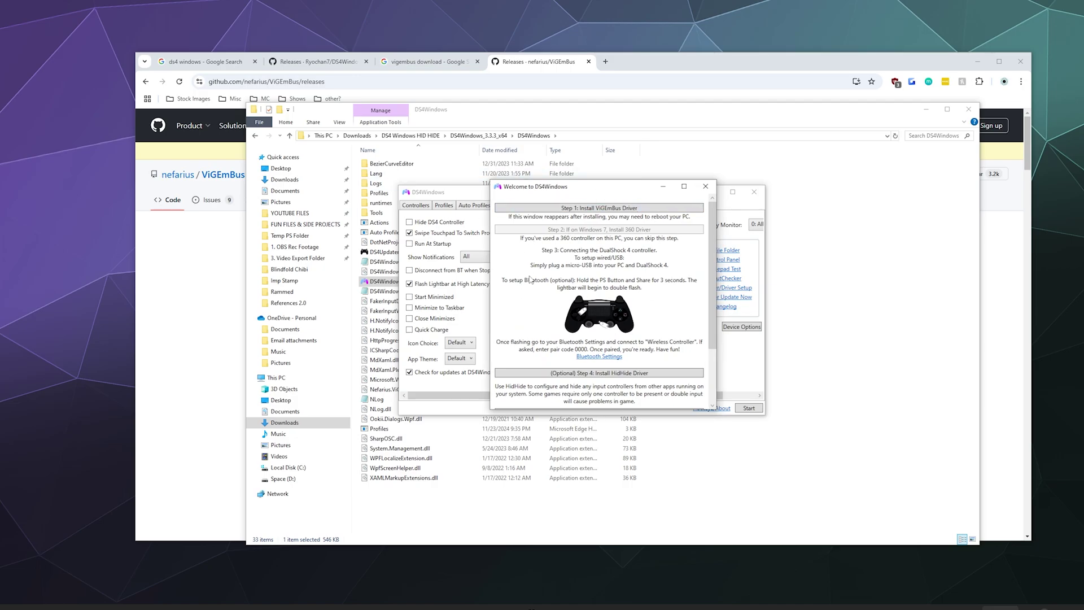
{"action": "scroll", "coordinate": [634, 280], "scroll_direction": "down", "scroll_amount": 3}
{"action": "scroll", "coordinate": [633, 279], "scroll_direction": "up", "scroll_amount": 3}
{"action": "scroll", "coordinate": [684, 280], "scroll_direction": "down", "scroll_amount": 3}
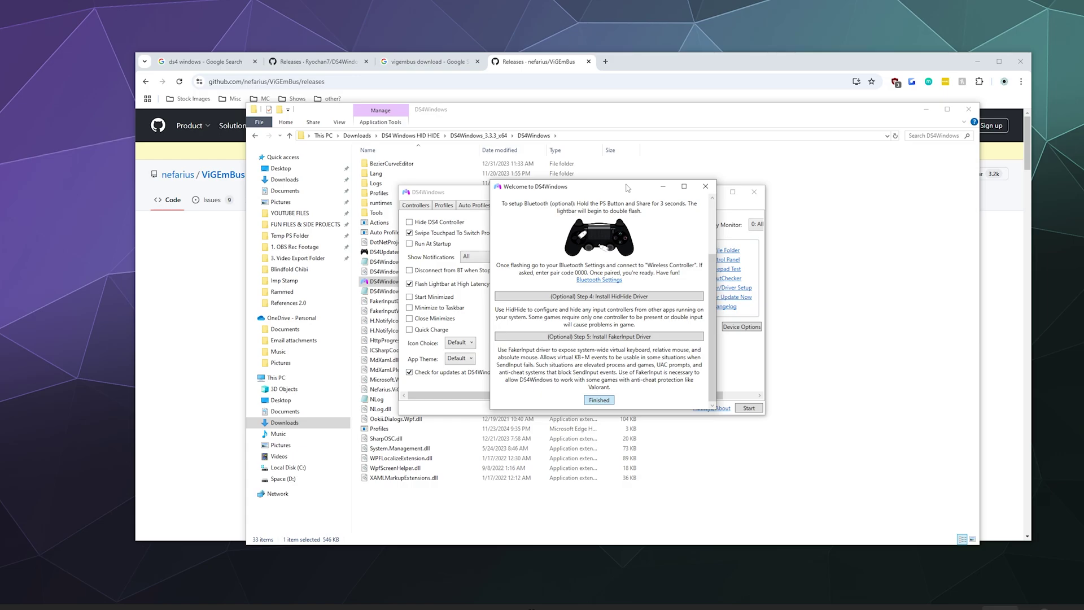
{"action": "left_click", "coordinate": [705, 187]}
Step: Return to the Controllers list and start the DS4Windows controller service
{"action": "left_click", "coordinate": [426, 207]}
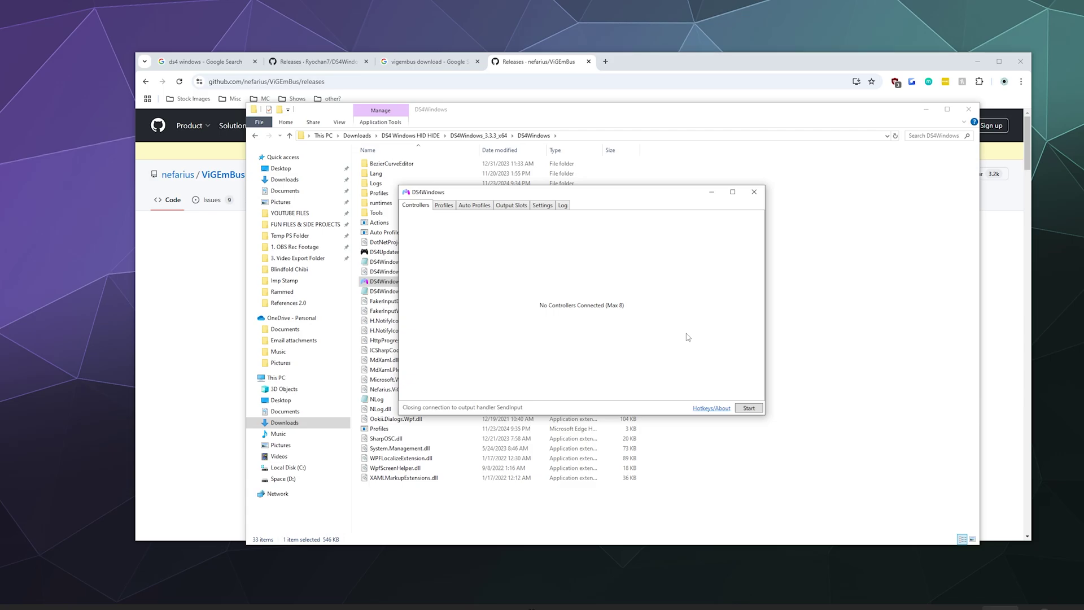
{"action": "left_click", "coordinate": [755, 410]}
Step: Switch to the Windows Bluetooth & other devices settings with Alt+Tab
{"action": "key", "text": "alt+Tab"}
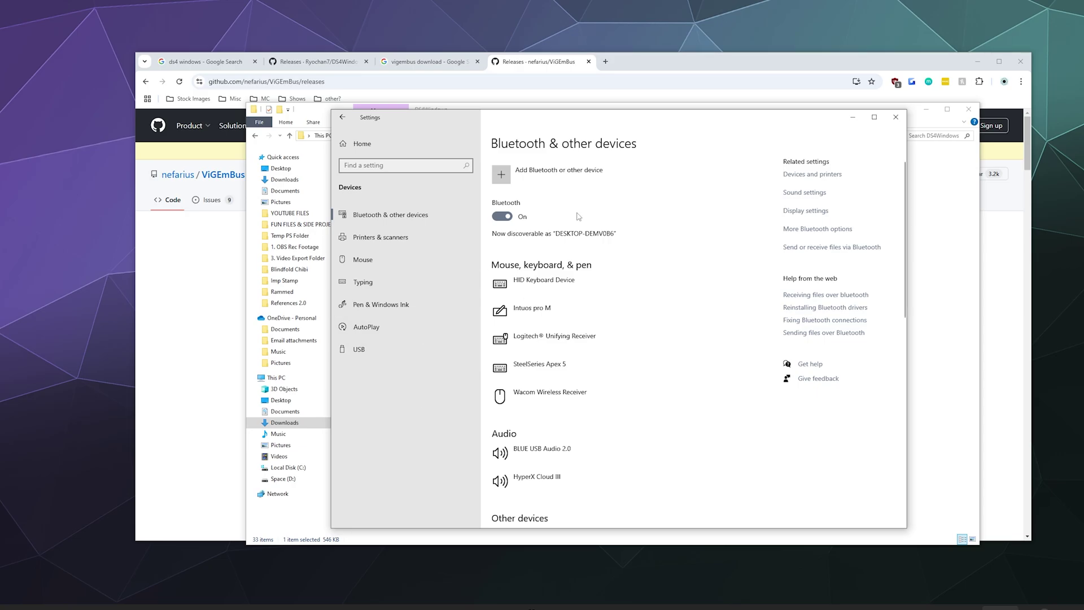
Step: Add a Bluetooth device and pair the Wireless Controller, then finish with Done
{"action": "left_click", "coordinate": [593, 175]}
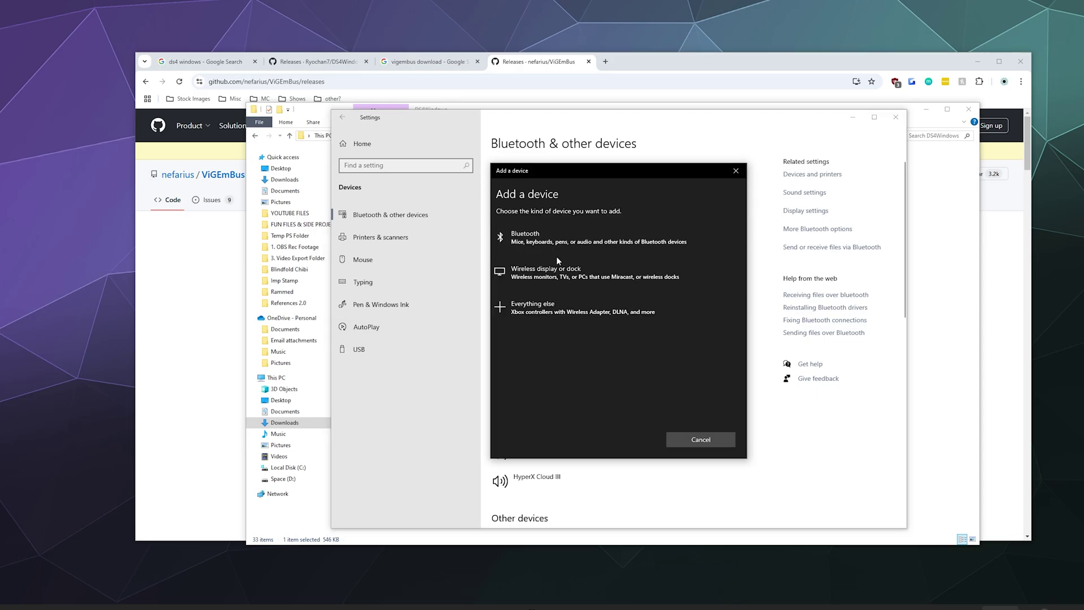
{"action": "left_click_drag", "start_coordinate": [609, 215], "coordinate": [588, 195]}
{"action": "left_click", "coordinate": [565, 267]}
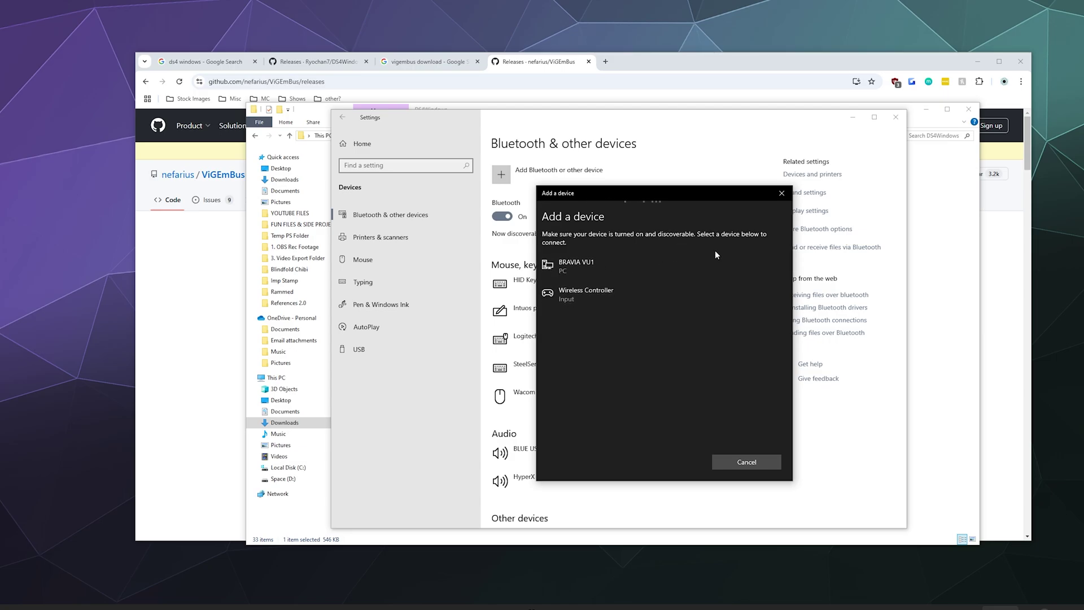
{"action": "left_click", "coordinate": [598, 296]}
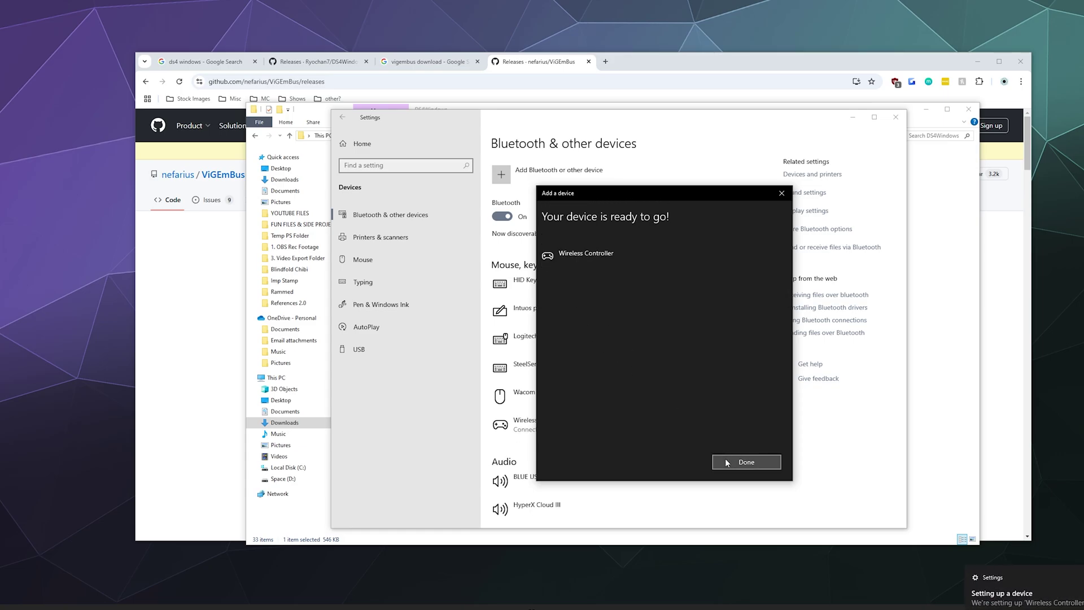
{"action": "left_click", "coordinate": [727, 460]}
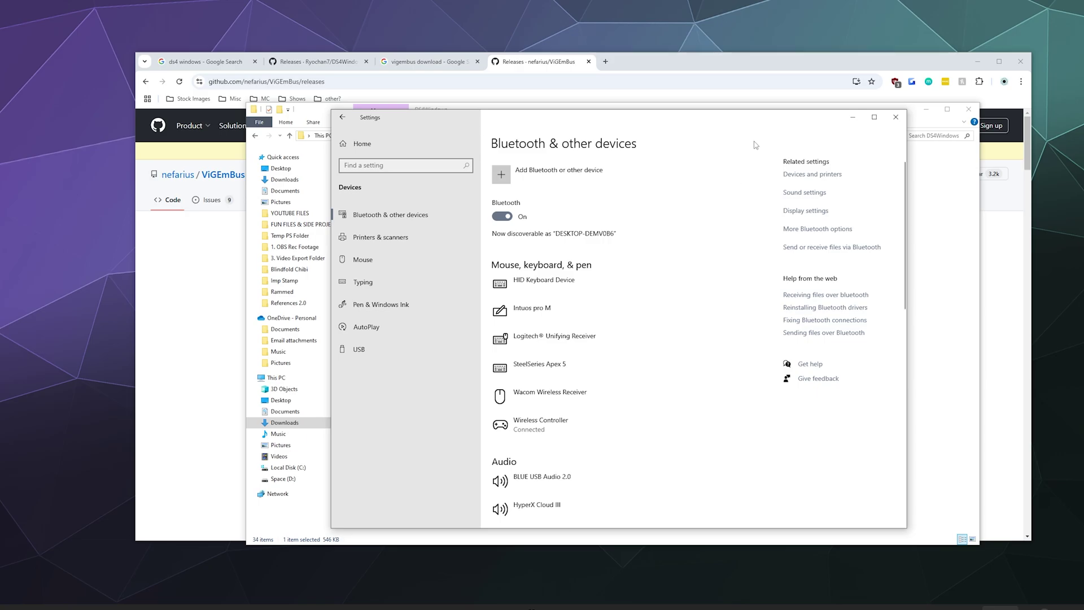
Step: In DS4Windows, select the connected DS4 controller and stop then restart the service
{"action": "left_click", "coordinate": [853, 117]}
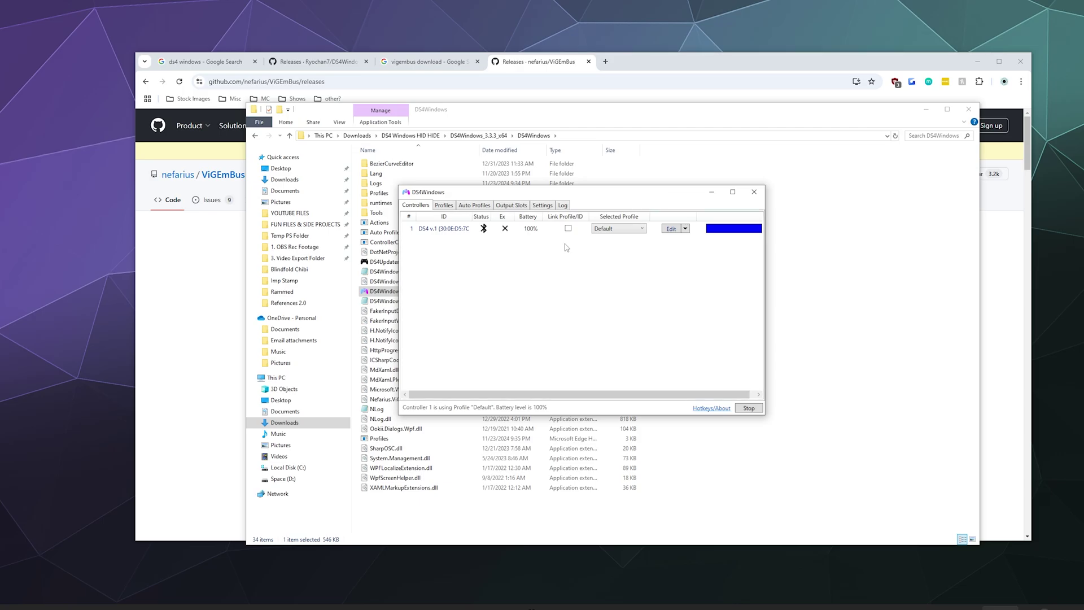
{"action": "left_click", "coordinate": [462, 232]}
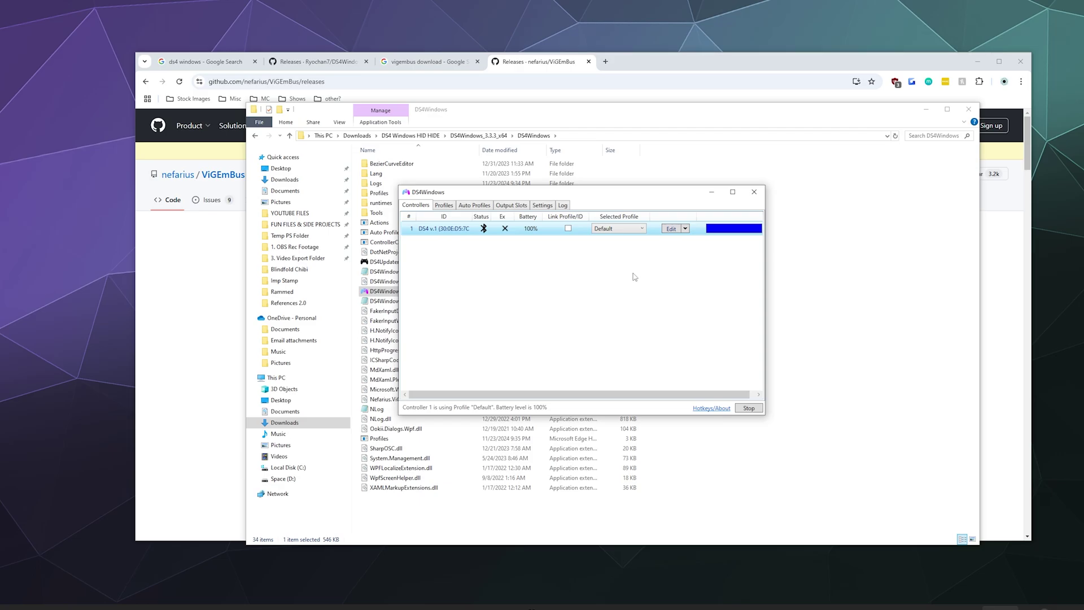
{"action": "left_click", "coordinate": [749, 408]}
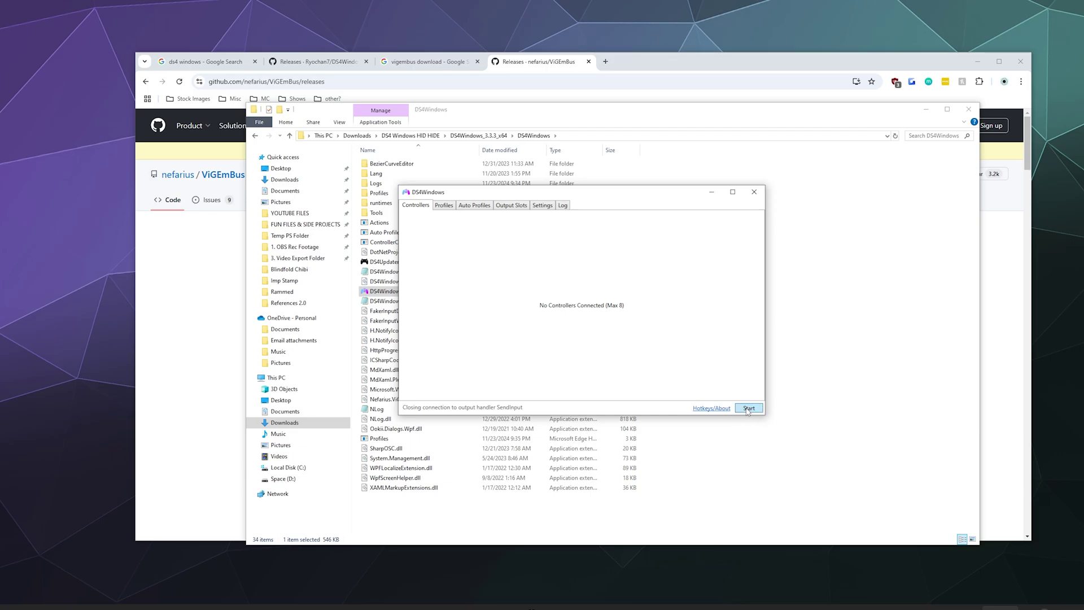
{"action": "left_click", "coordinate": [749, 409]}
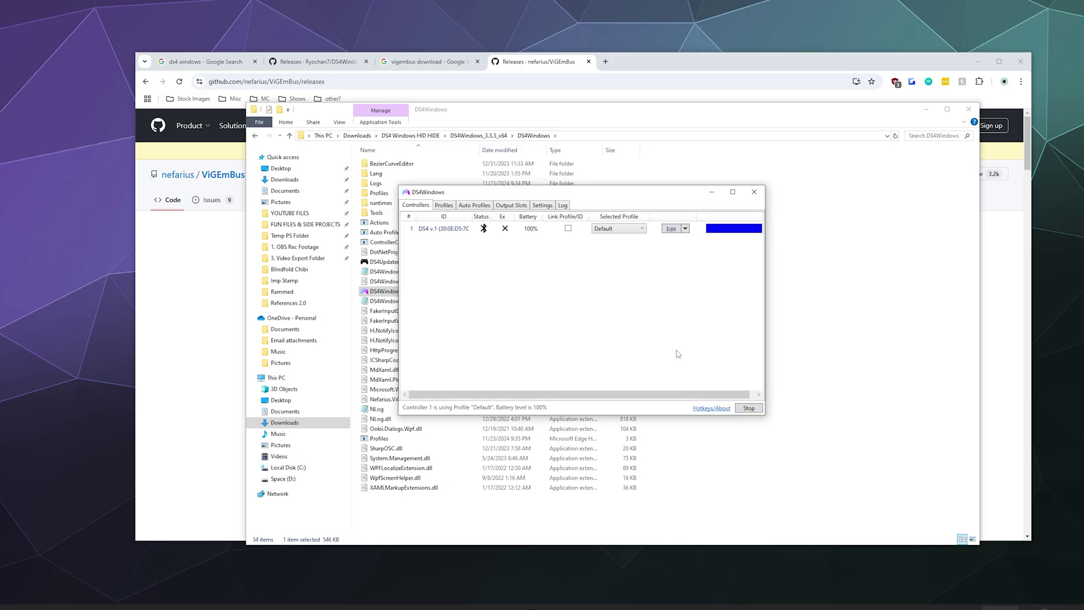
{"action": "left_click", "coordinate": [616, 231]}
{"action": "left_click", "coordinate": [616, 240]}
{"action": "left_click", "coordinate": [671, 230]}
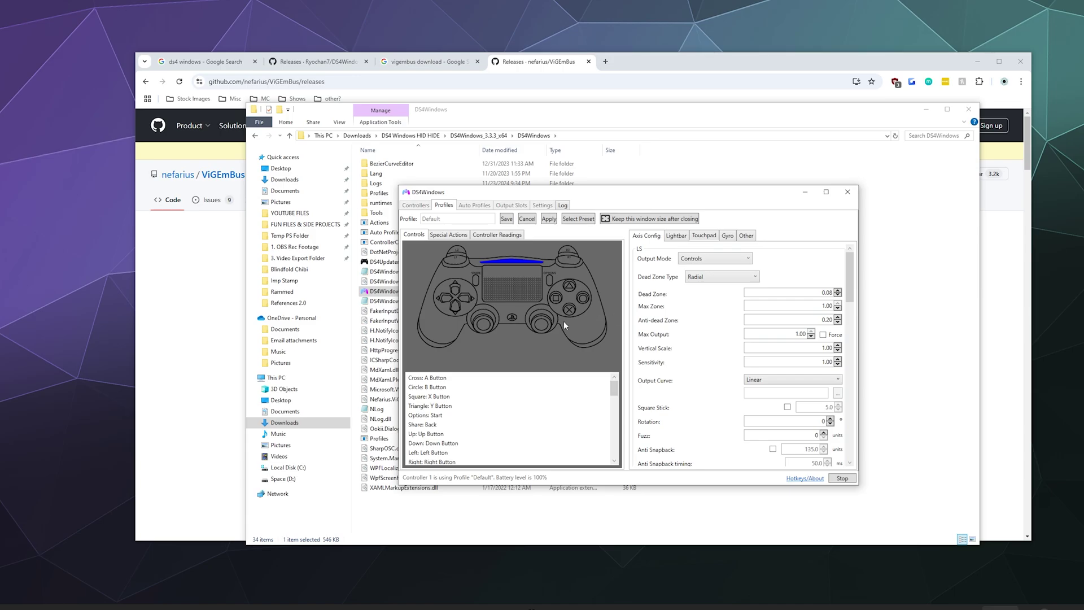
{"action": "left_click", "coordinate": [575, 285]}
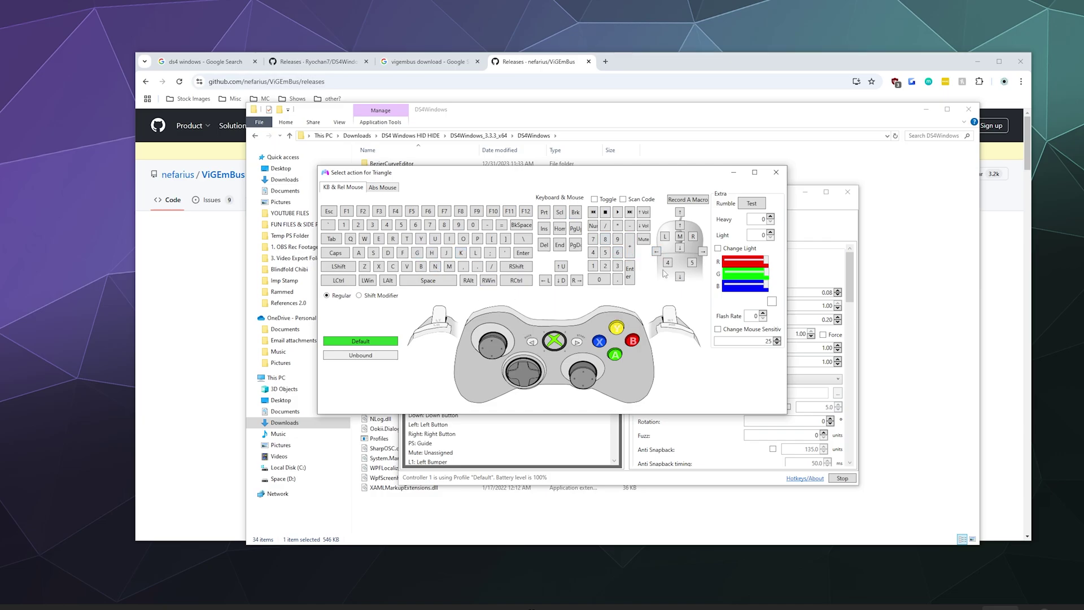
{"action": "left_click", "coordinate": [776, 172]}
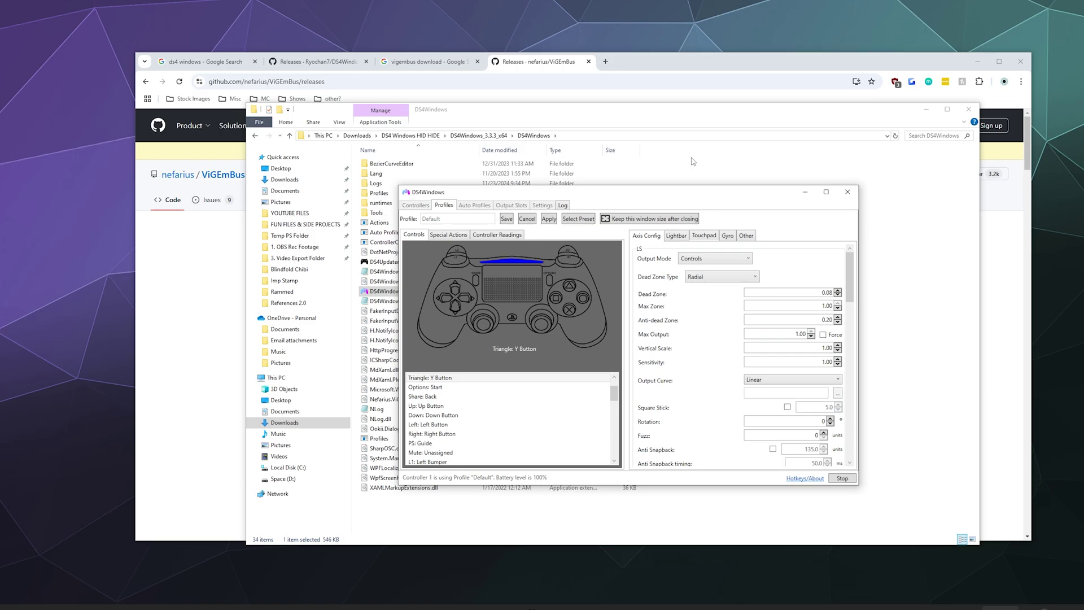
{"action": "left_click", "coordinate": [527, 220]}
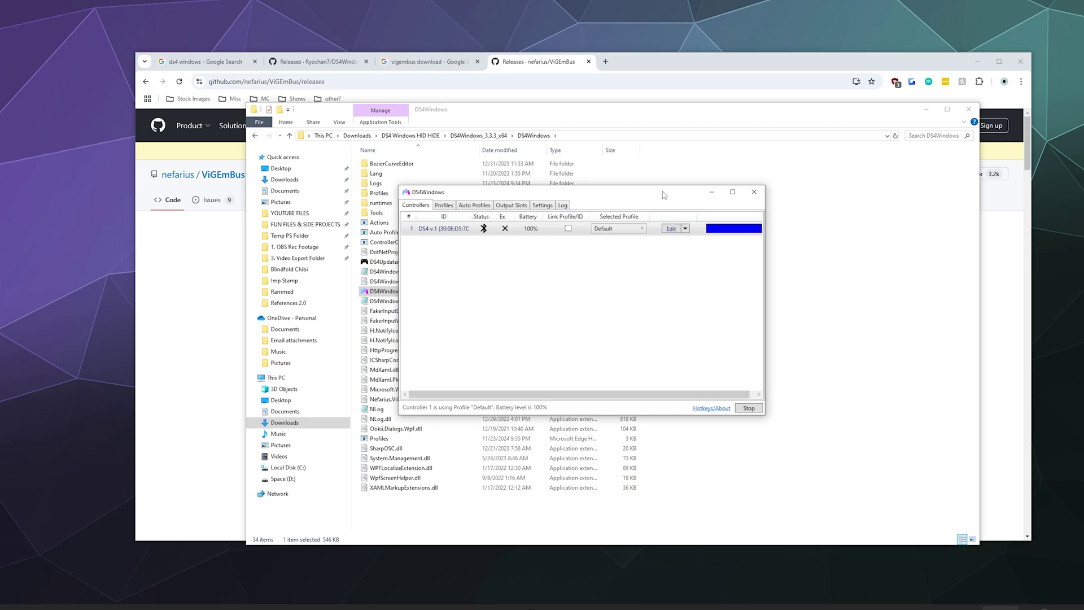
Step: Switch the Default profile's emulated controller to DualShock 4 and save it
{"action": "left_click", "coordinate": [670, 230]}
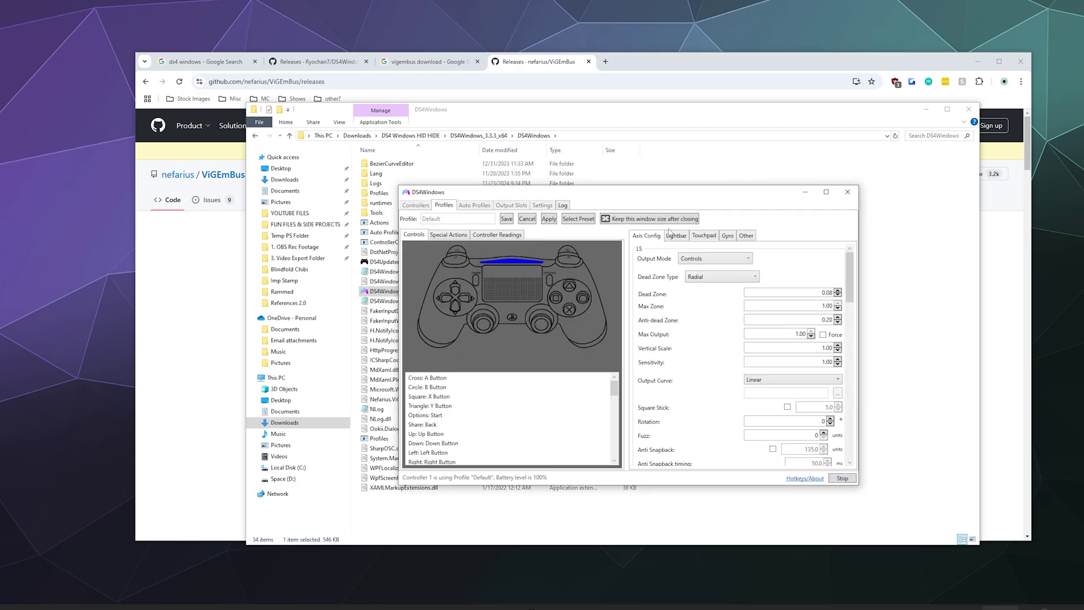
{"action": "left_click", "coordinate": [744, 234]}
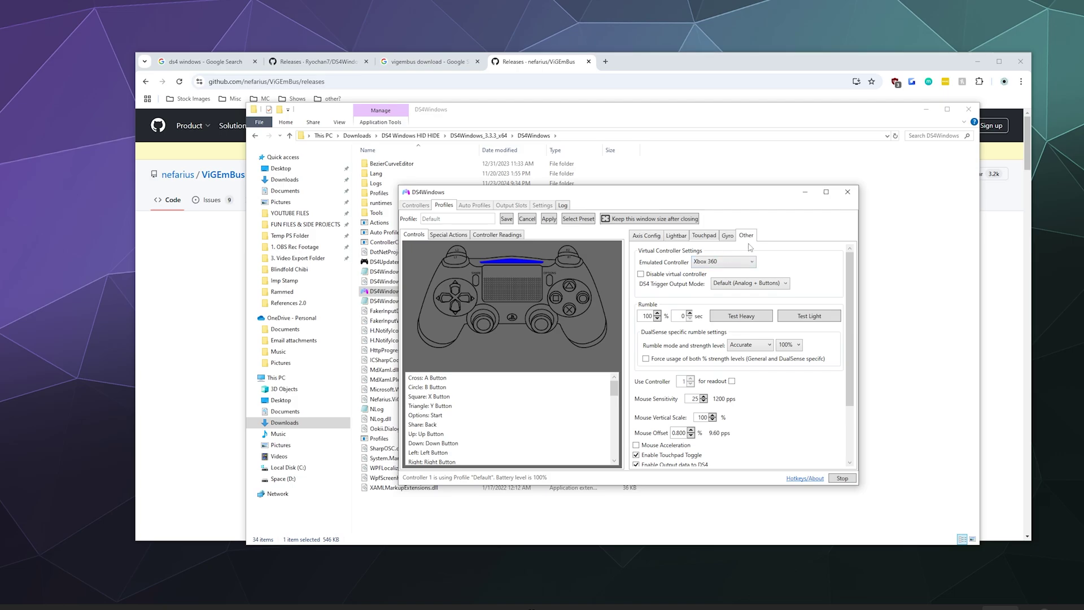
{"action": "left_click", "coordinate": [701, 264]}
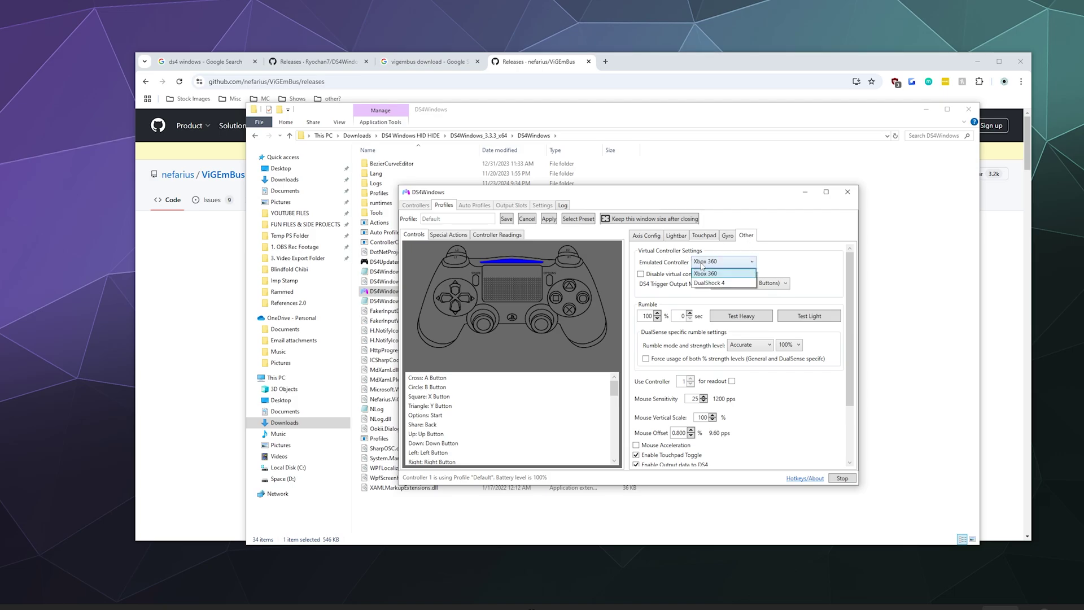
{"action": "left_click", "coordinate": [704, 283]}
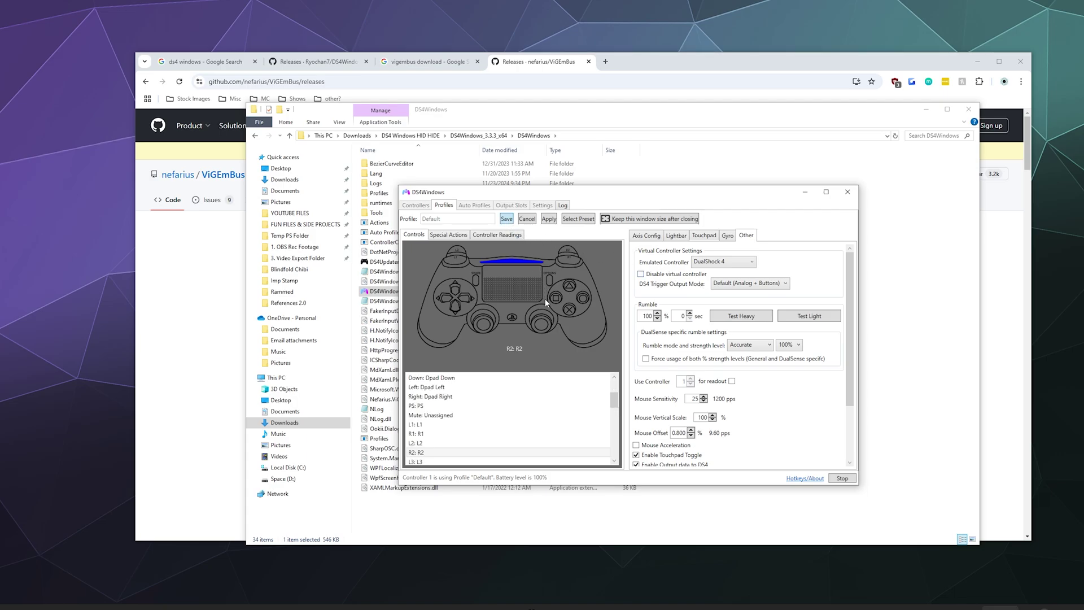
{"action": "left_click", "coordinate": [506, 220]}
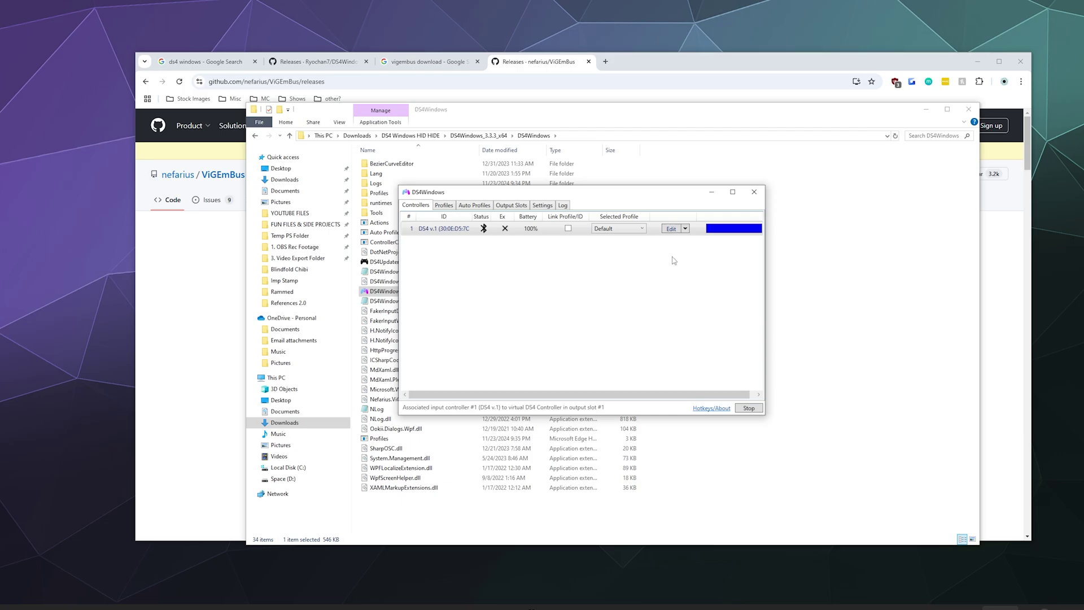
Step: Set the Default profile's emulated controller back to Xbox 360 and save
{"action": "left_click", "coordinate": [675, 230]}
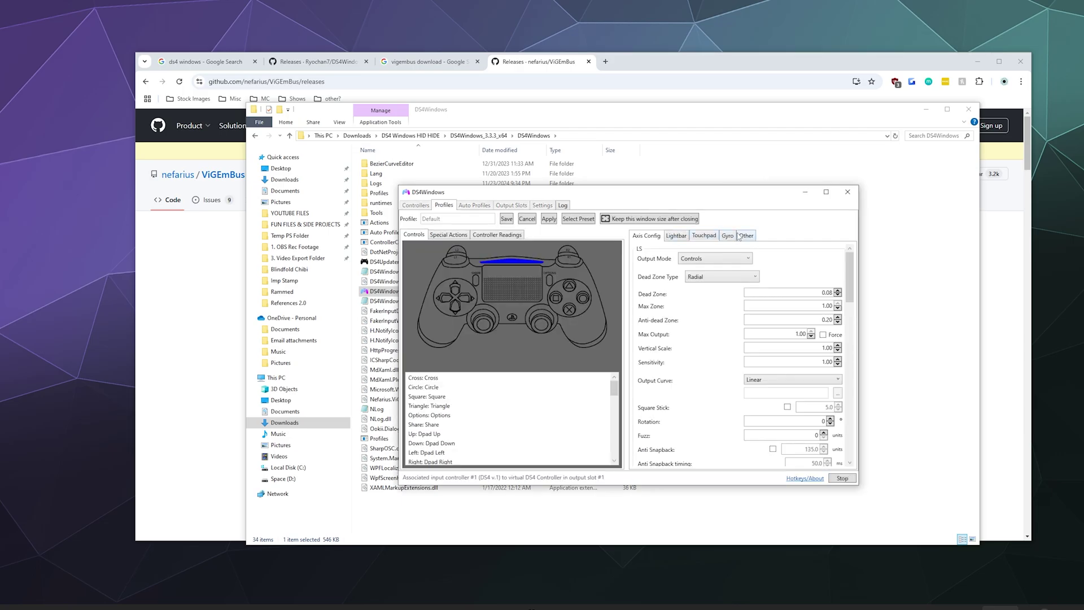
{"action": "left_click", "coordinate": [742, 235]}
{"action": "left_click", "coordinate": [708, 262]}
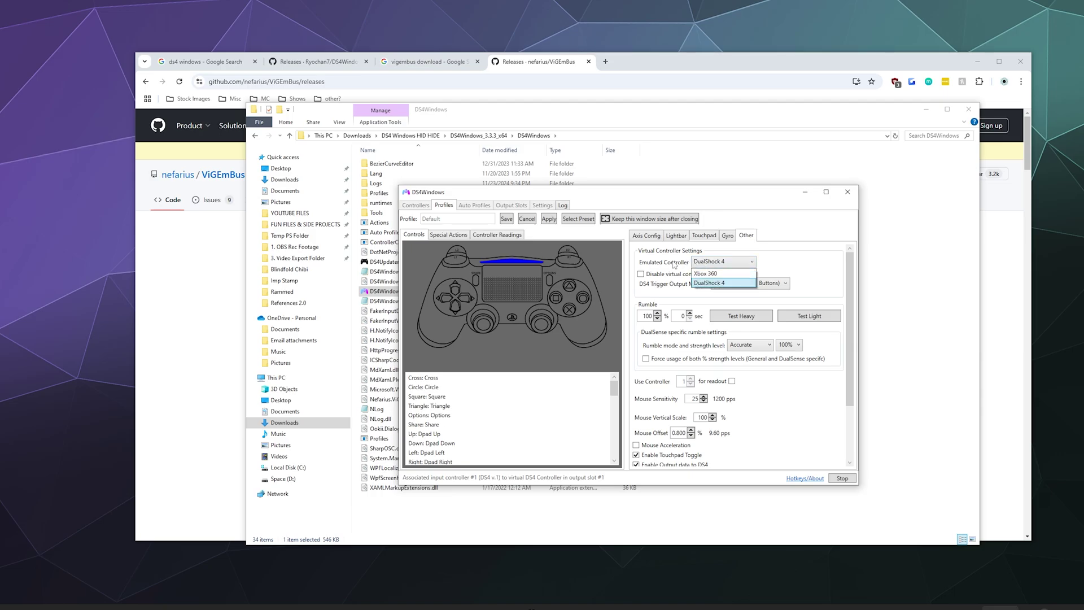
{"action": "left_click", "coordinate": [706, 273]}
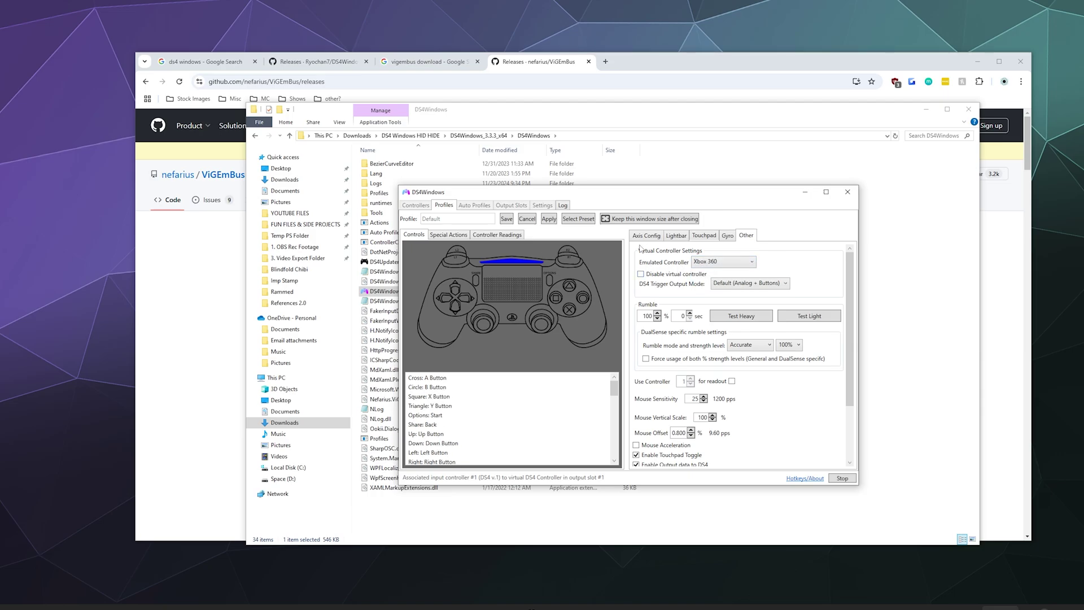
{"action": "left_click", "coordinate": [506, 219]}
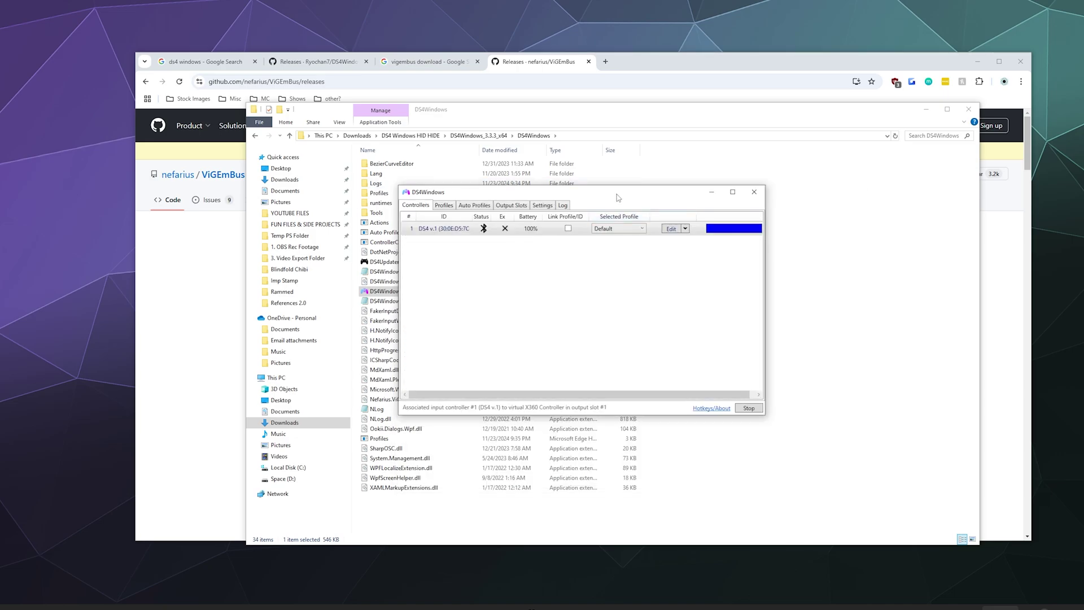